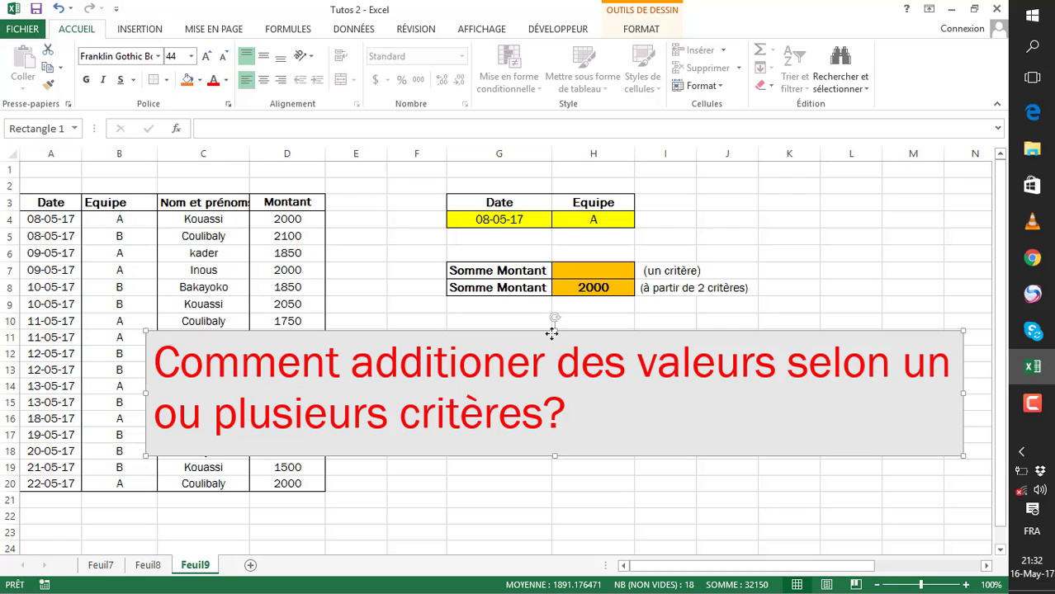
- Move the title text box away from the data table so that columns A to D are uncovered
left_click(793, 298)
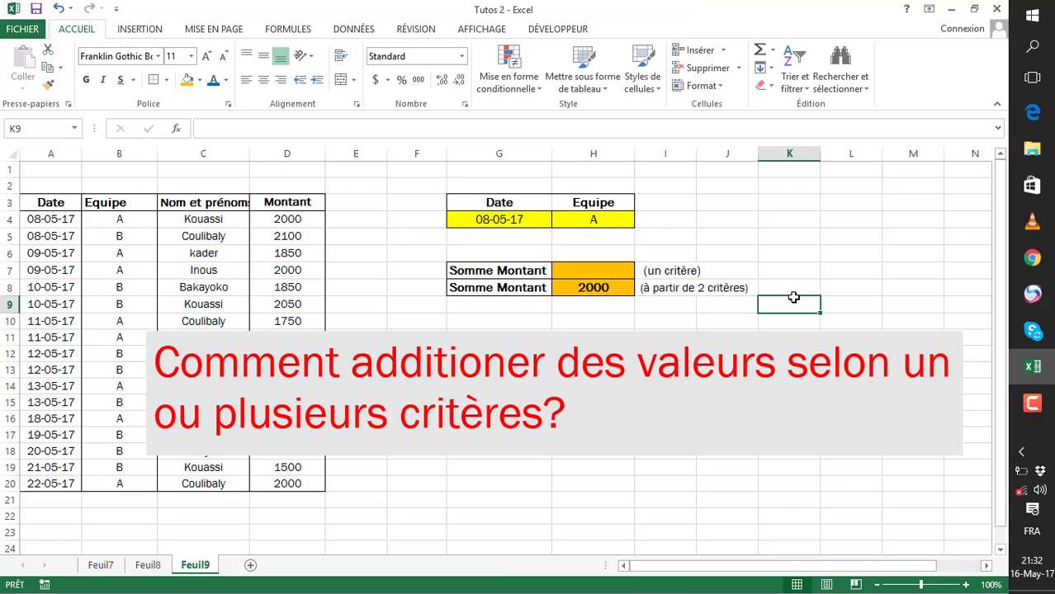
left_click(603, 330)
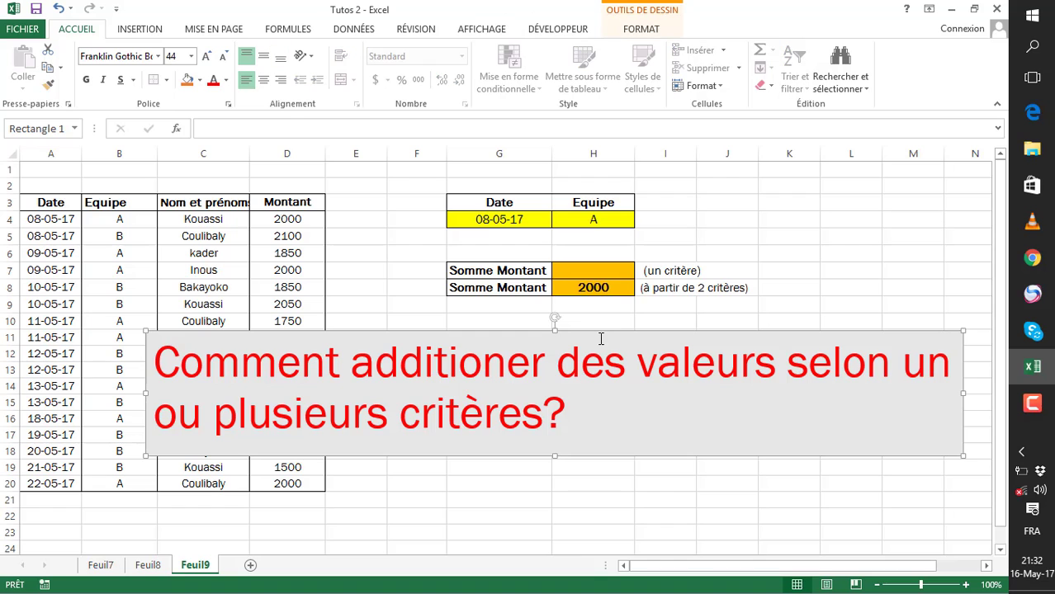
left_click_drag(607, 329, 842, 373)
- Clear the multi-criteria Somme Montant formula in H8 and the Date and Equipe criteria in G4:H4
left_click(594, 285)
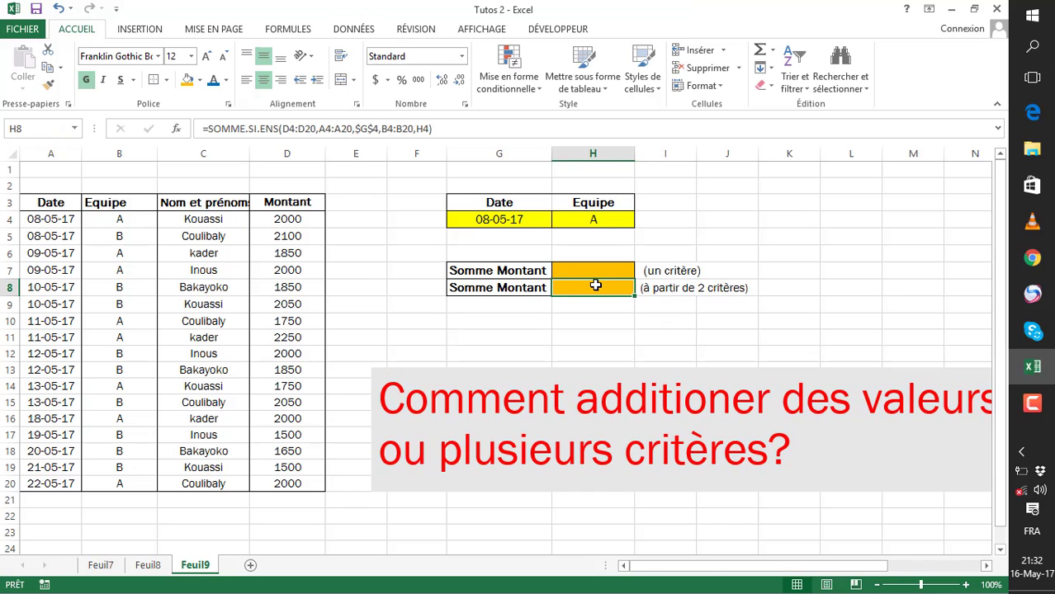
key("Delete")
left_click_drag(481, 216, 577, 219)
key("Delete")
left_click(761, 249)
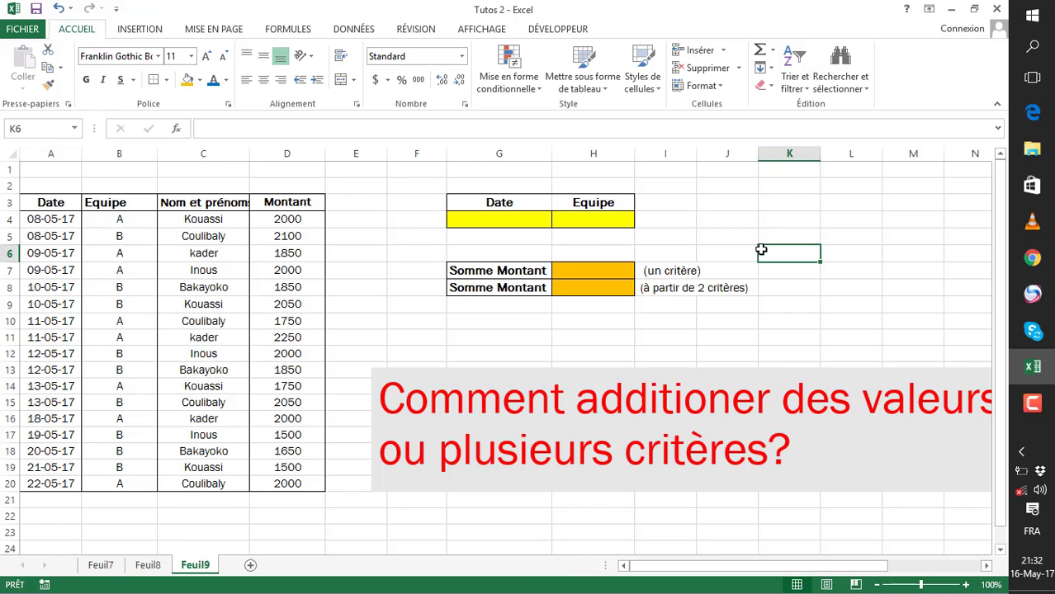
- Move the title text box further across the sheet, beyond column L, to free the area below the summary cells
left_click(508, 308)
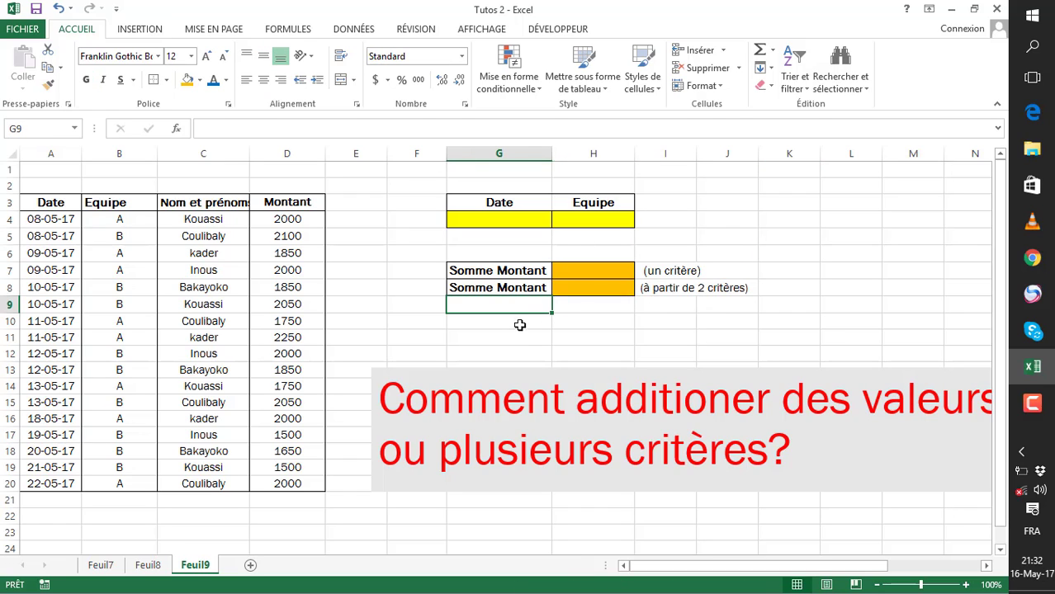
left_click(504, 285)
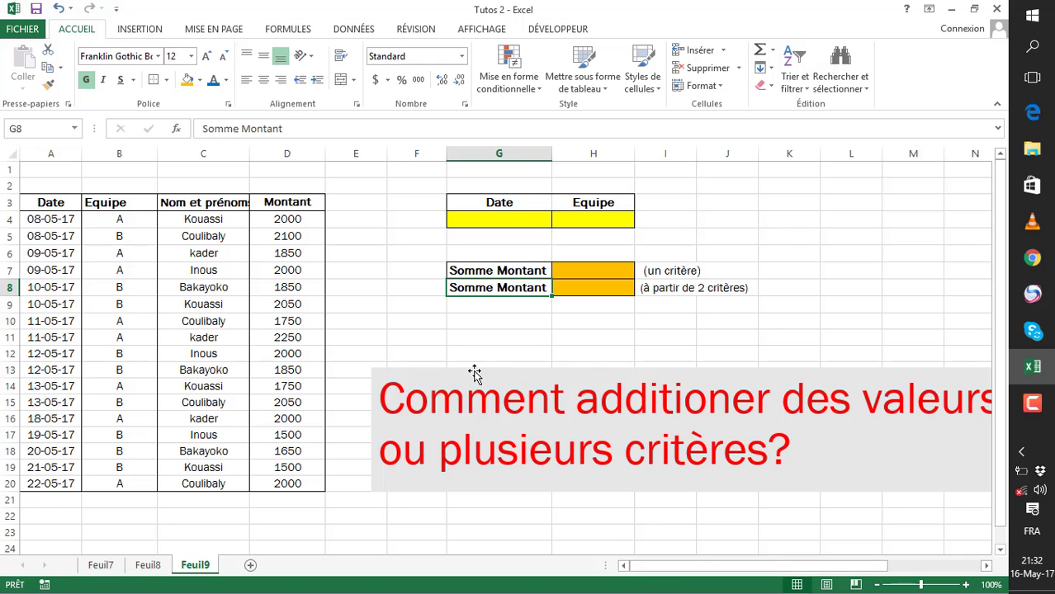
left_click_drag(467, 371, 909, 390)
left_click(539, 353)
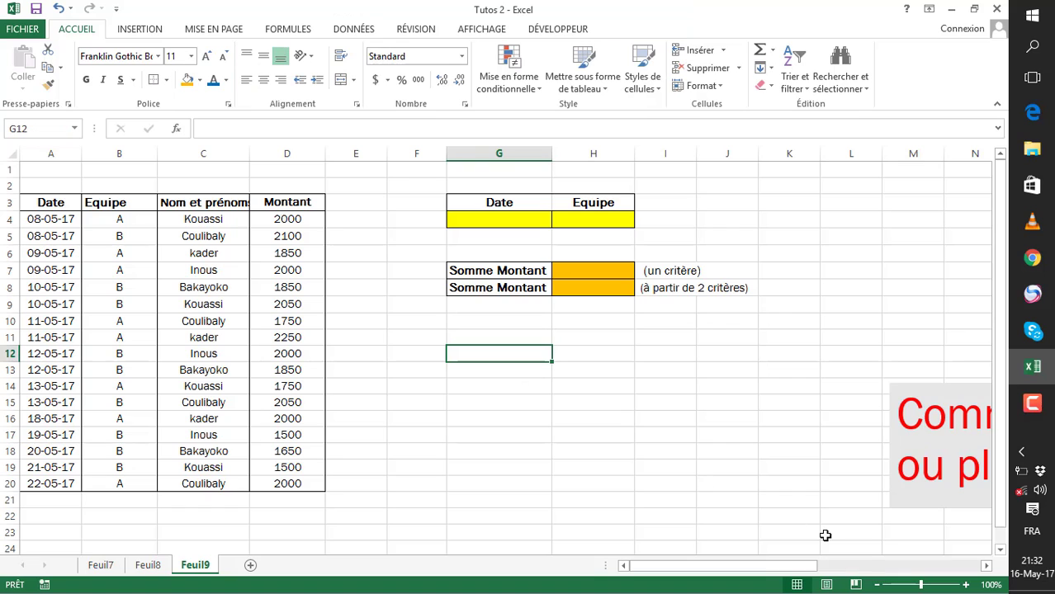
left_click(491, 467)
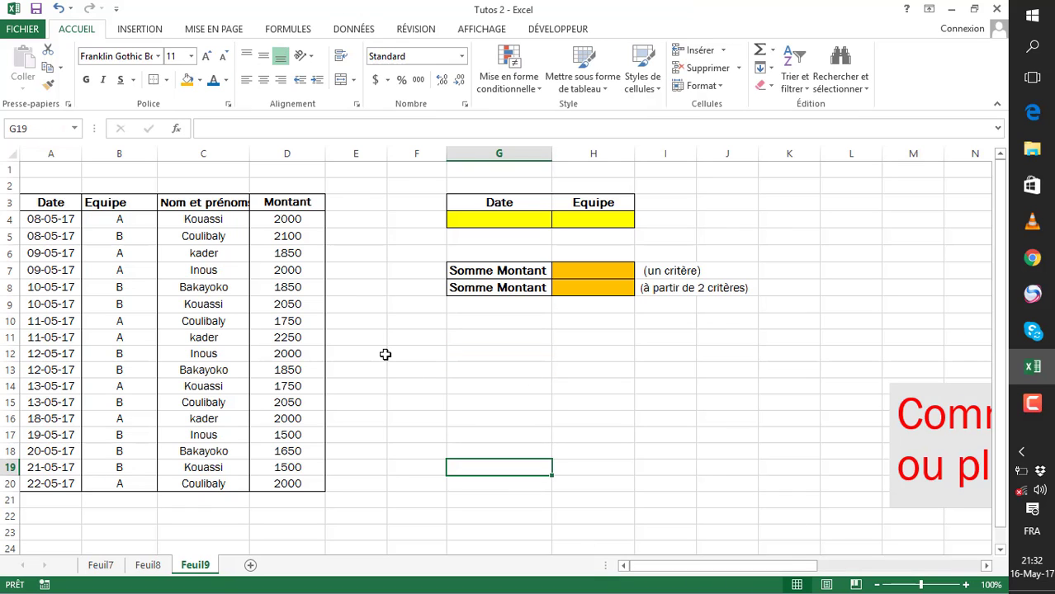
- Examine the Date and Equipe criteria cells G4 and H4, the matching table columns, and the Somme Montant cells H7 and H8
scroll(384, 354, "down", 1)
scroll(384, 355, "down", 4)
scroll(384, 355, "up", 4)
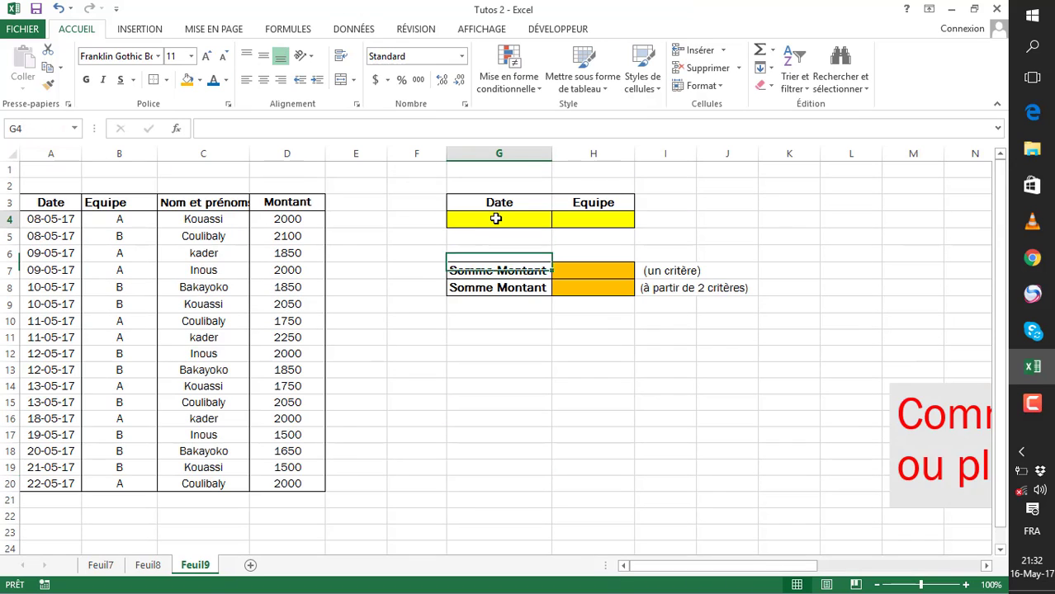
left_click(495, 218)
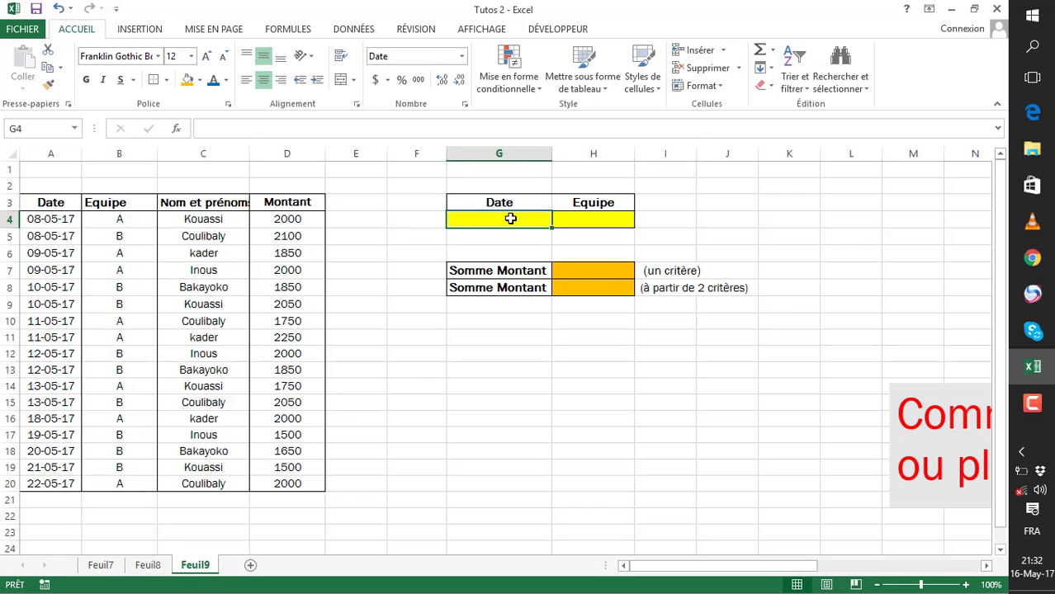
left_click(58, 204)
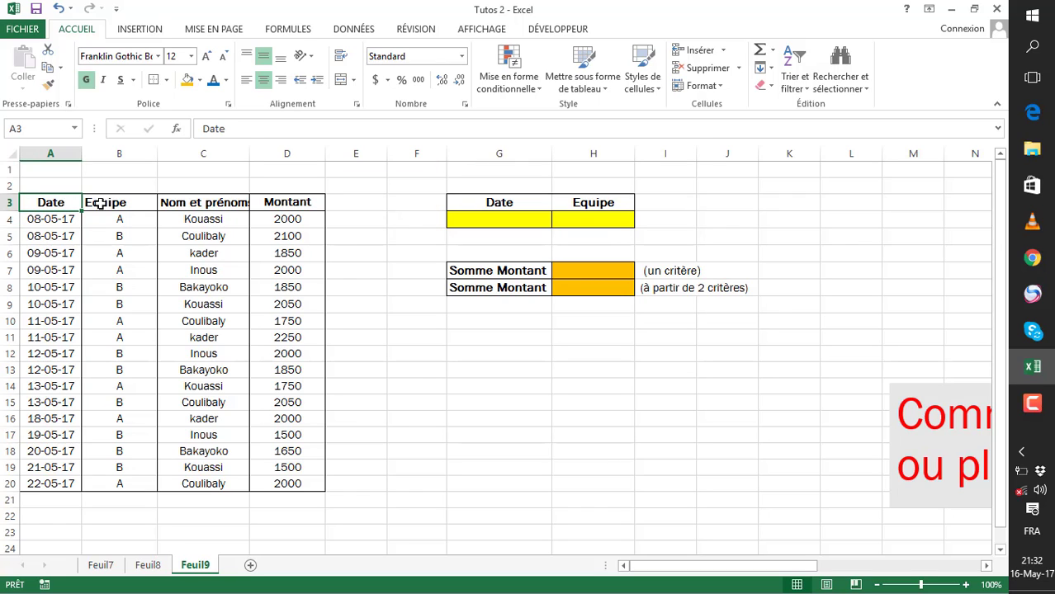
left_click(611, 202)
left_click(593, 219)
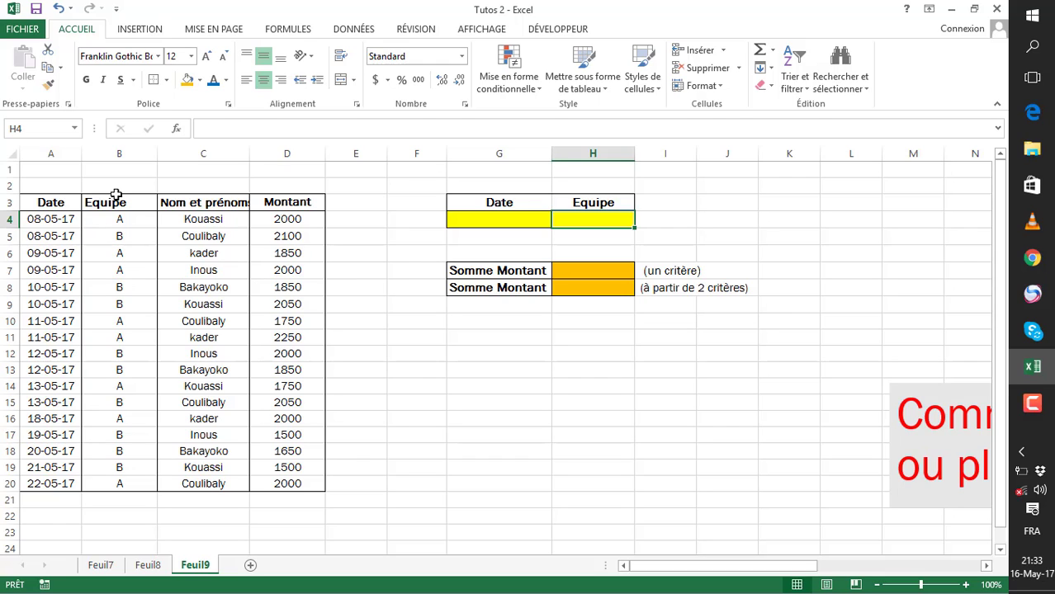
left_click(512, 220)
left_click(578, 222)
left_click(502, 231)
left_click(615, 225)
left_click(564, 286)
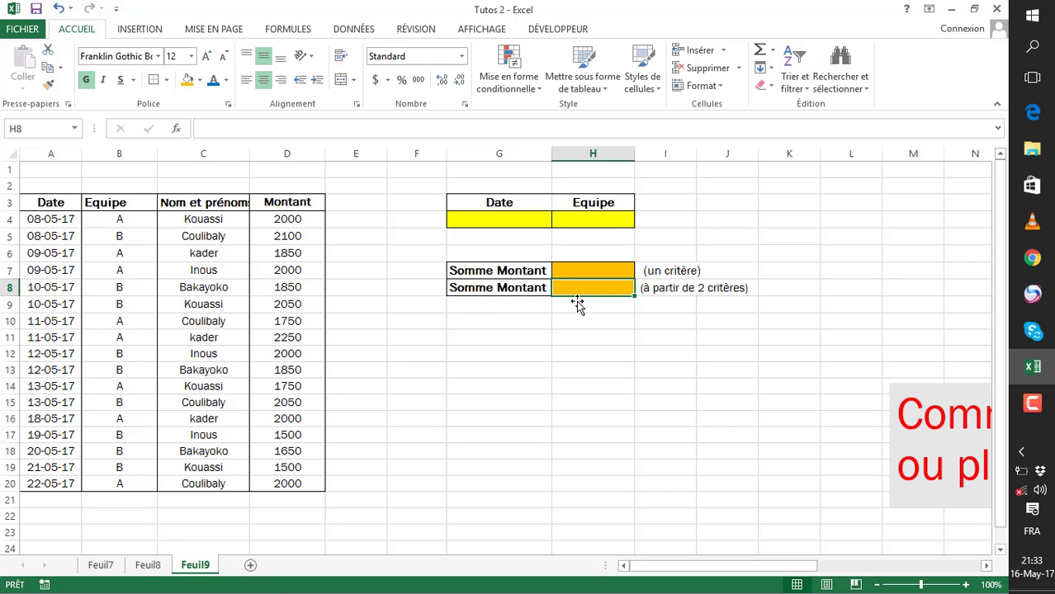
left_click(432, 392)
left_click(608, 265)
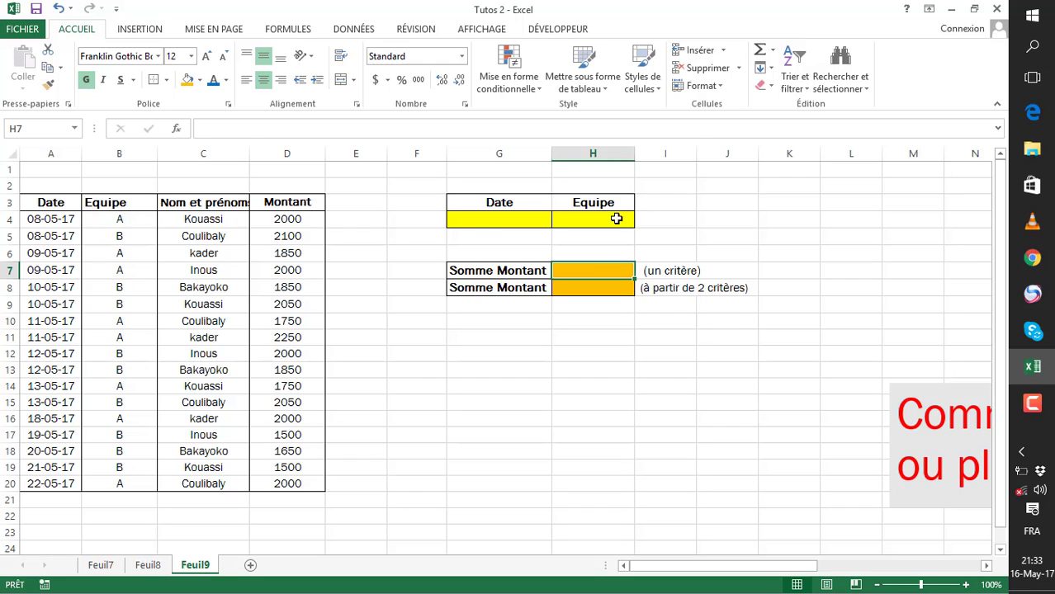
- Enter the date 09/5/2017 as the criterion in G4
left_click(488, 217)
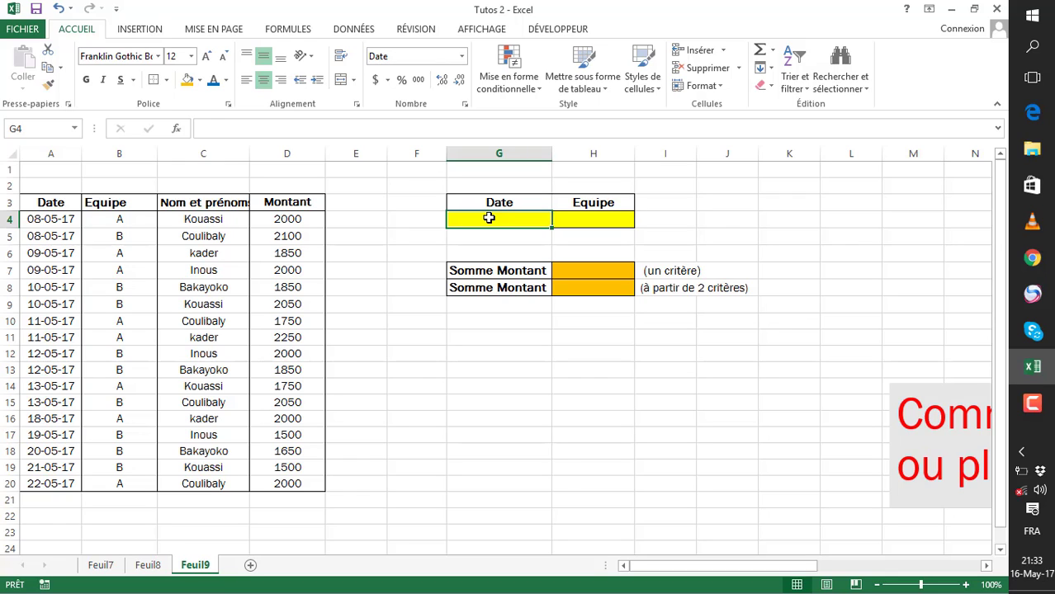
type("09/5/20")
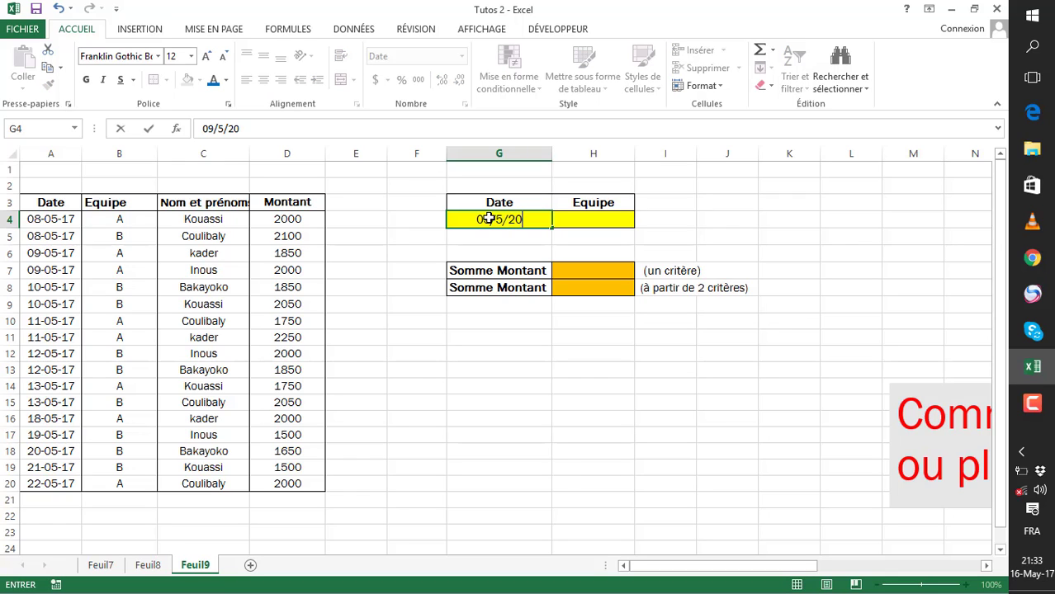
type("17")
key("Return")
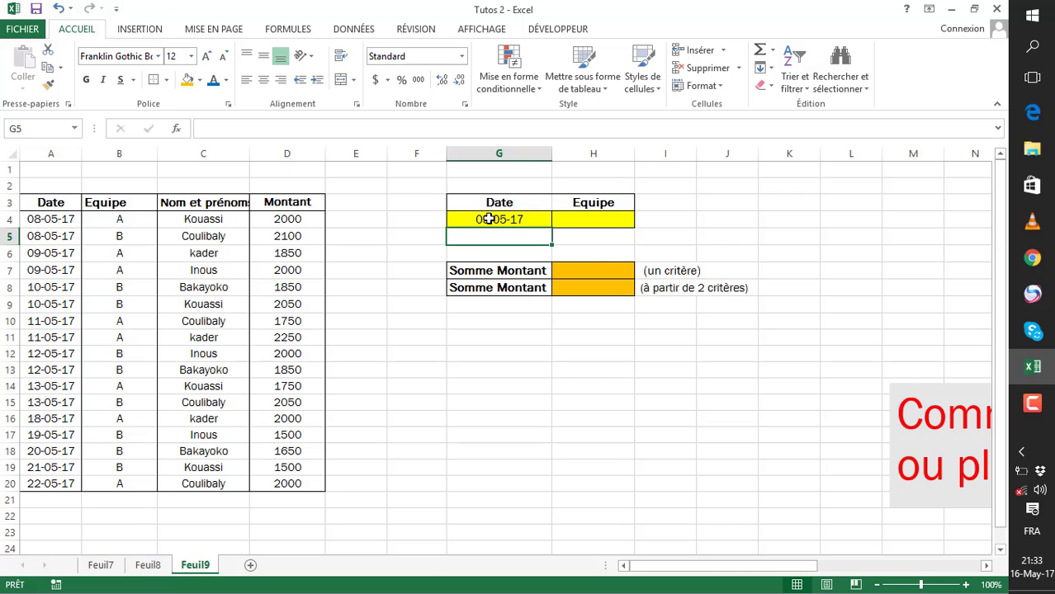
- Start a SOMME.SI formula in H7, the Somme Montant cell for one criterion
left_click(587, 269)
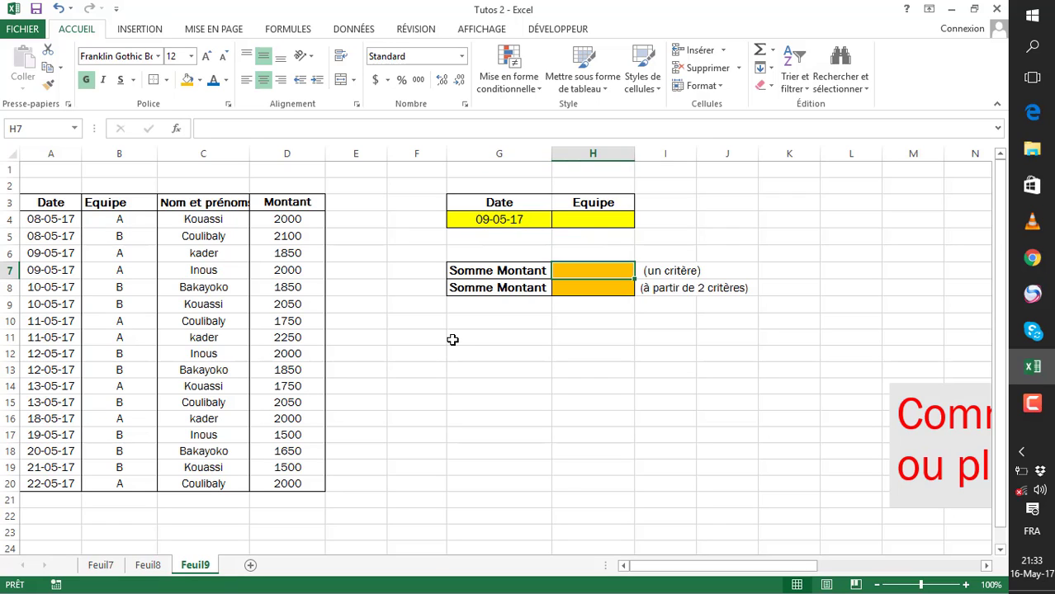
type("=")
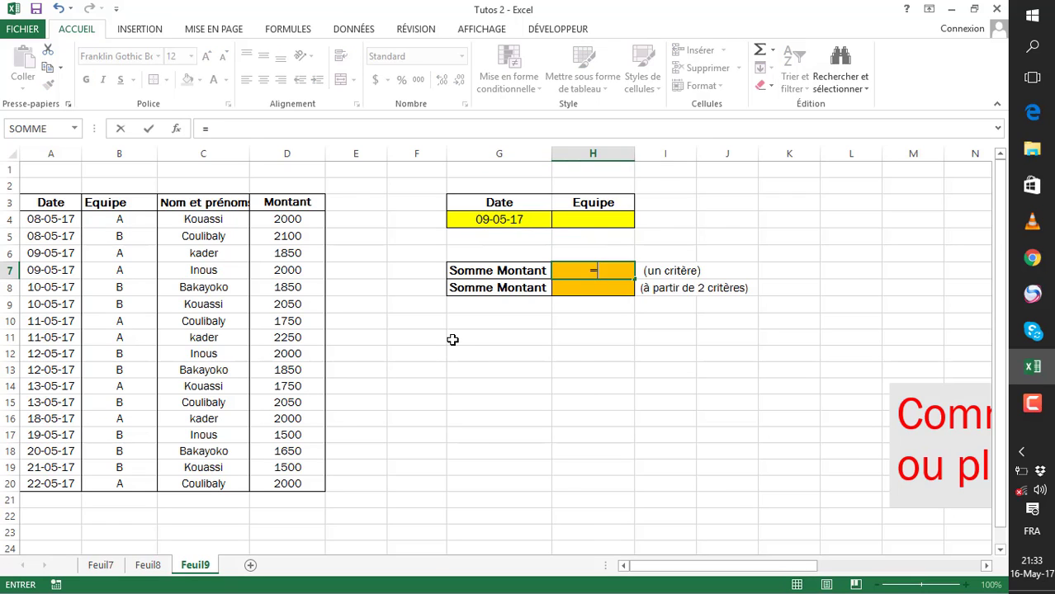
type("so")
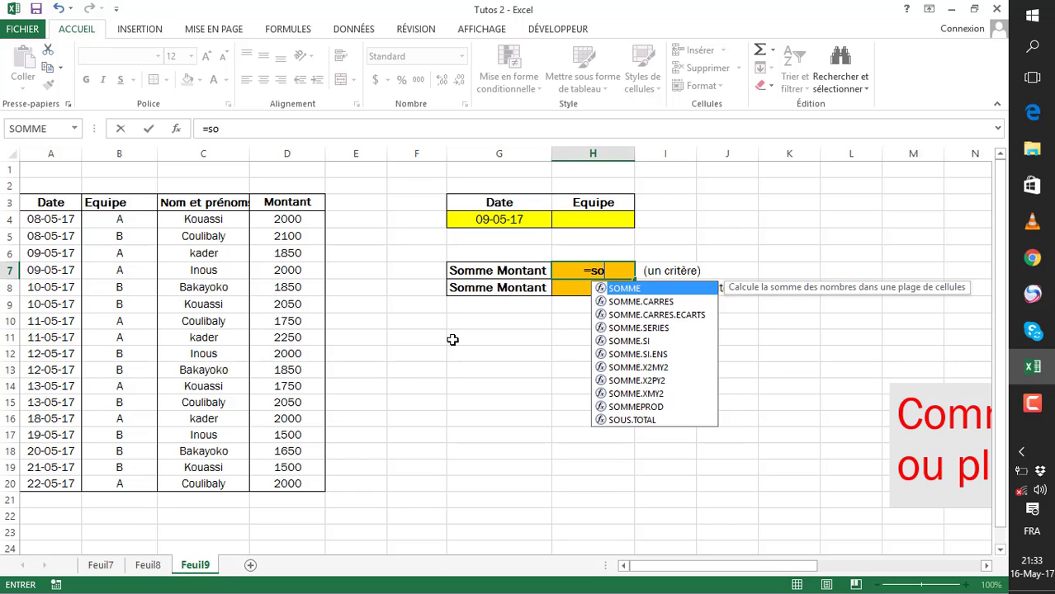
type("m")
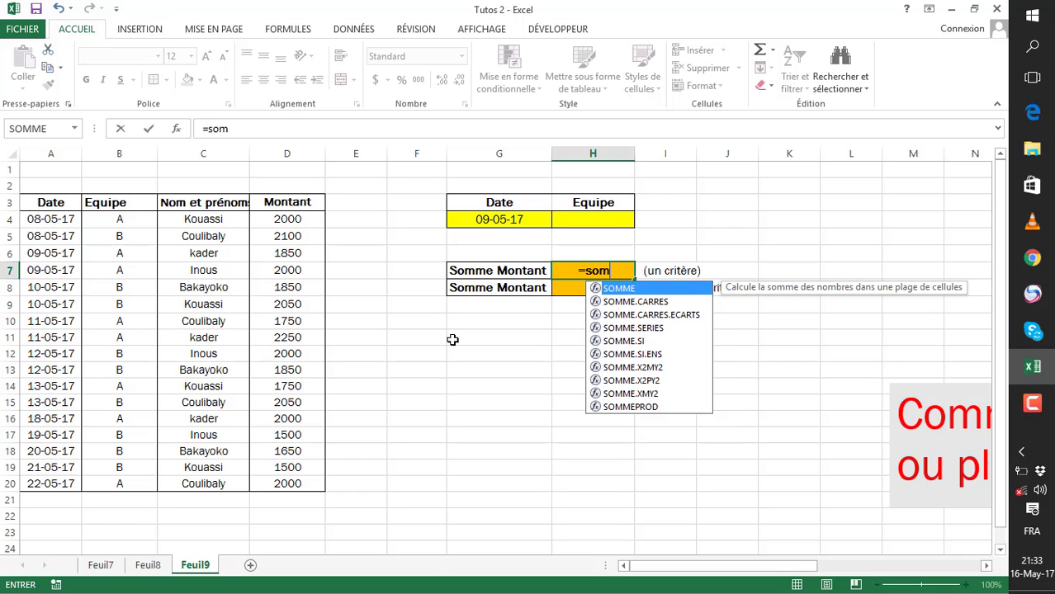
type("m")
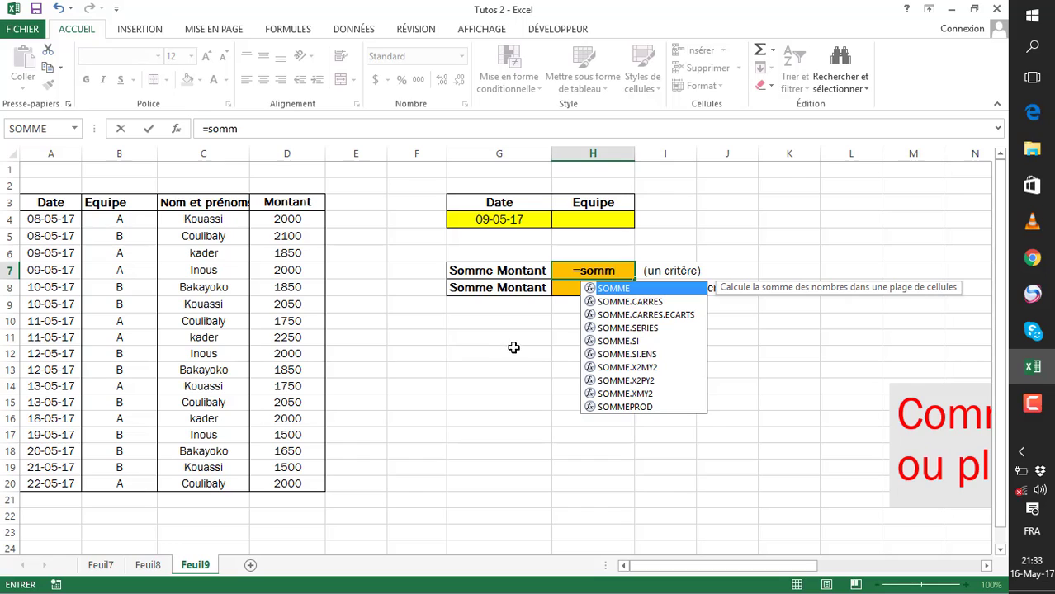
left_click(624, 343)
double_click(624, 342)
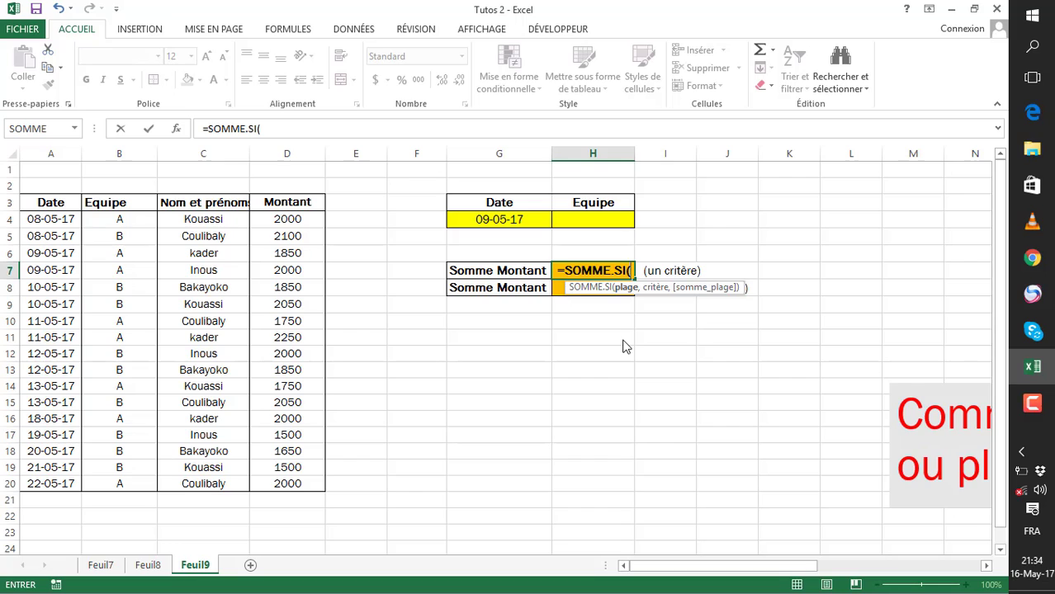
key("BackSpace")
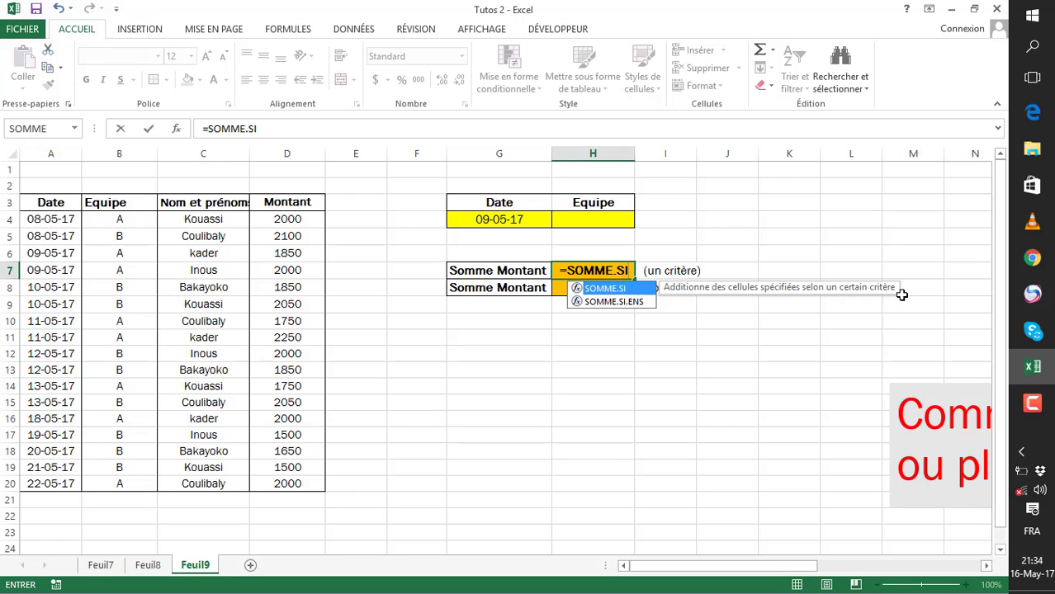
double_click(605, 289)
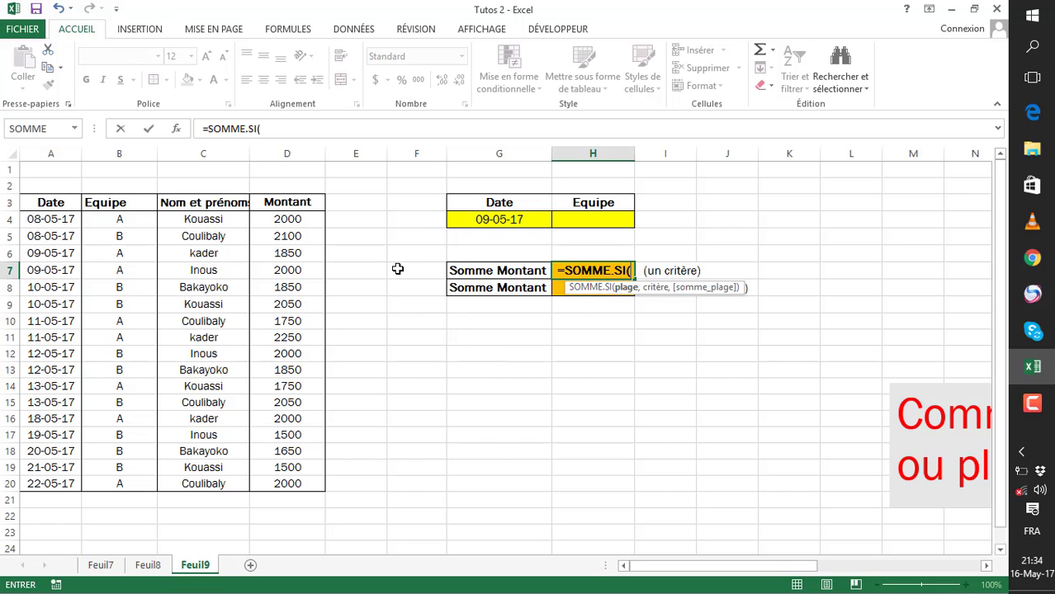
left_click_drag(271, 220, 259, 479)
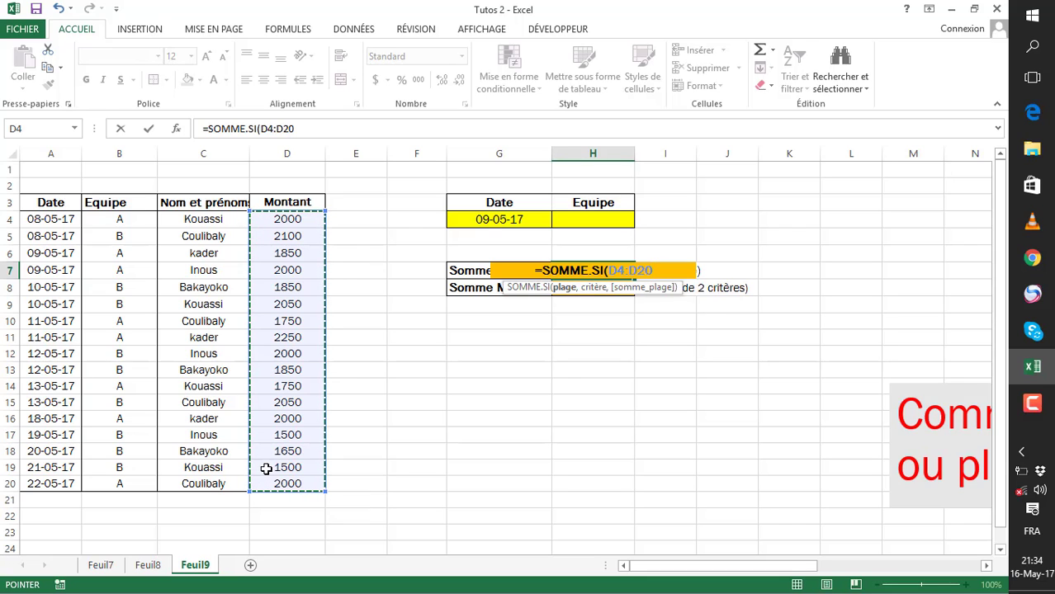
key("BackSpace")
key("BackSpace")
key("BackSpace")
key("BackSpace")
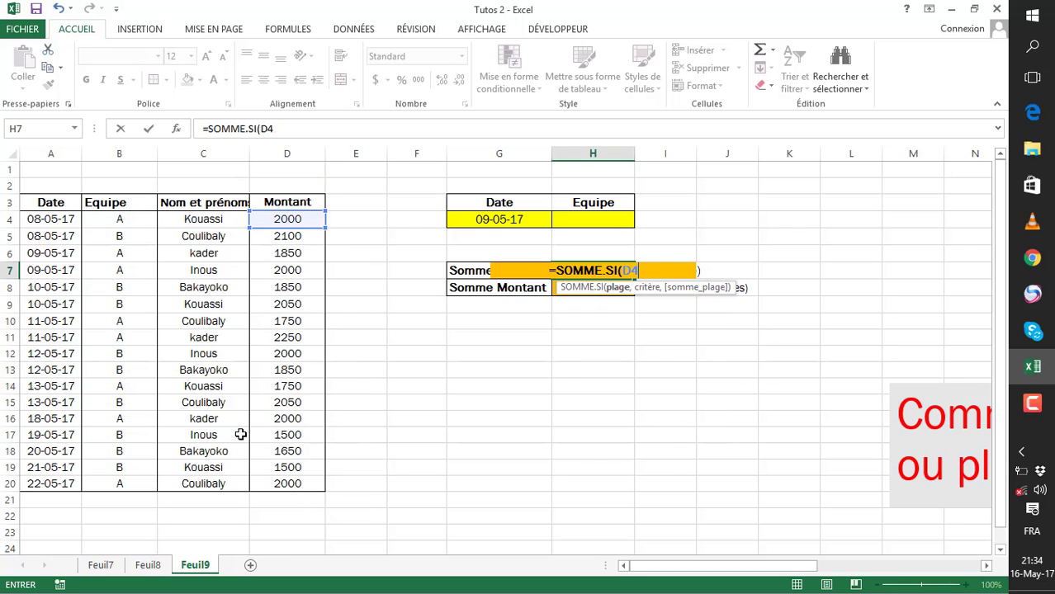
key("BackSpace")
key("BackSpace")
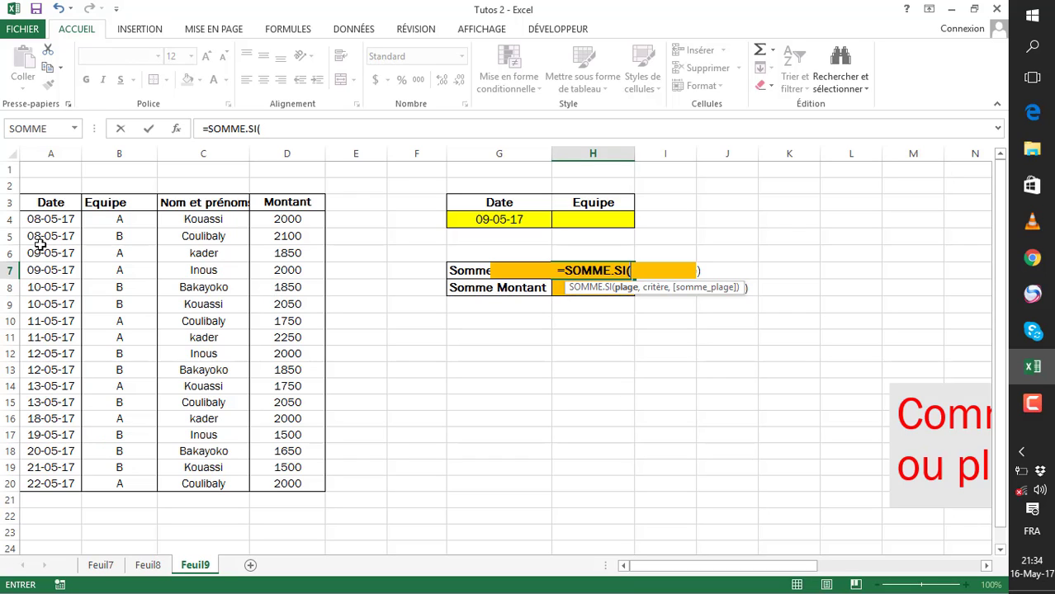
- Complete the SOMME.SI formula in H7 with range A4:A20, criterion G4 and sum range D4:D20
left_click_drag(35, 219, 39, 484)
type(",")
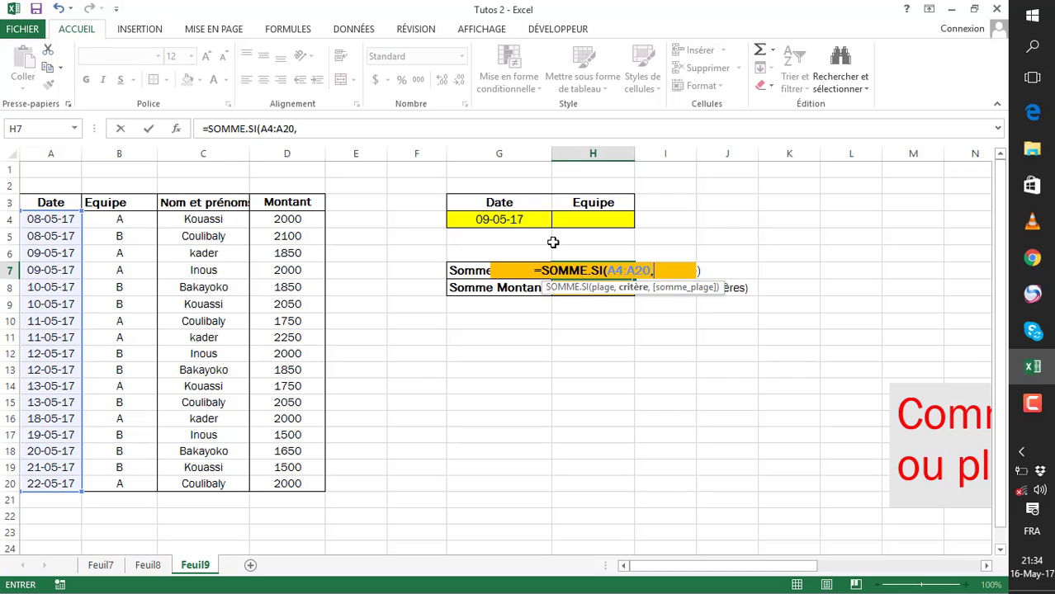
left_click(526, 220)
type(",")
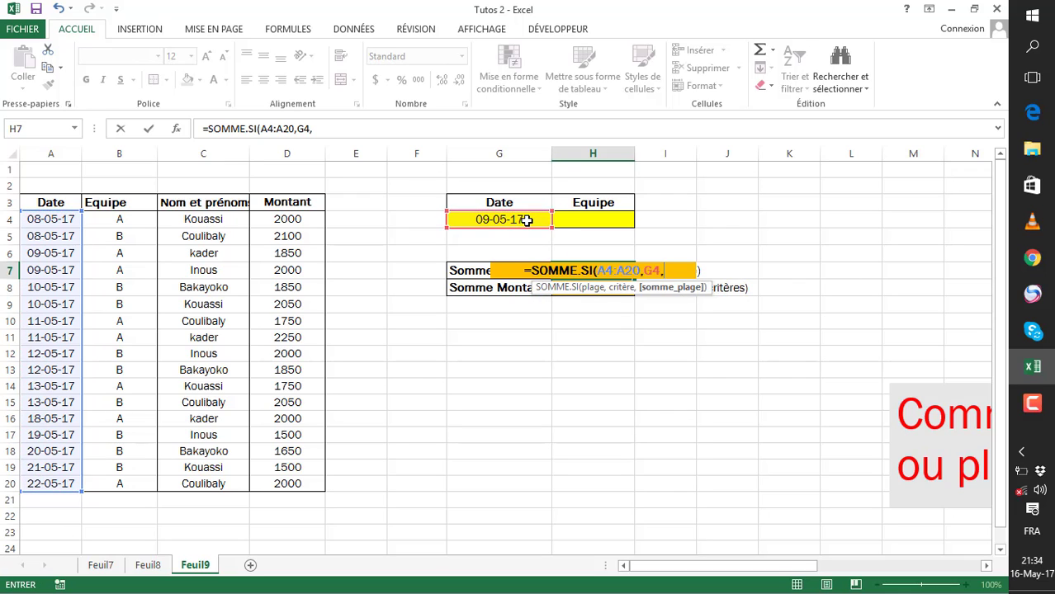
left_click_drag(281, 224, 287, 487)
key("Return")
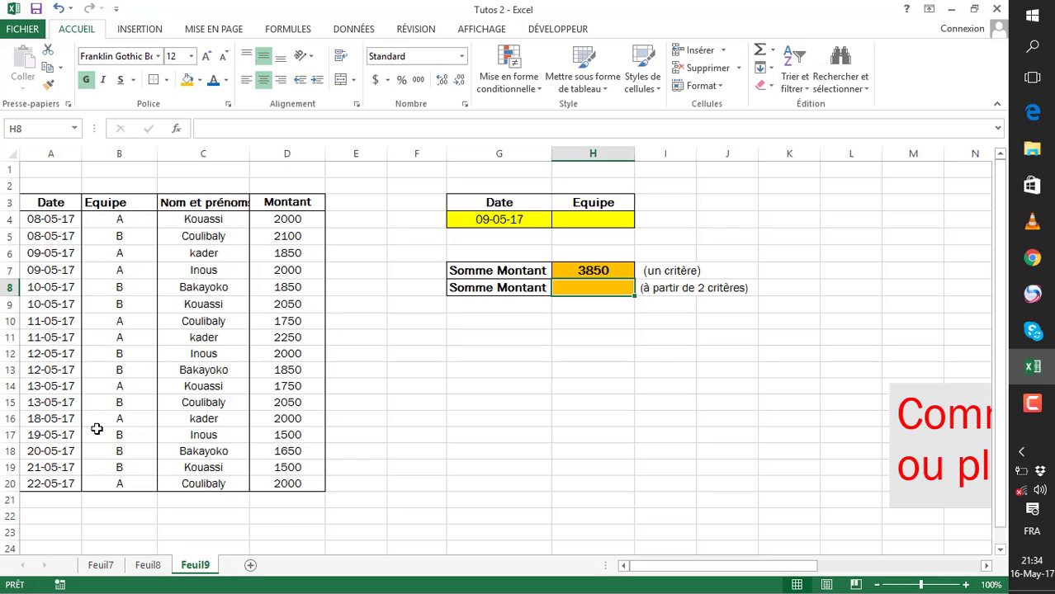
- Check the H7 result against the sum of the 09-05-17 amounts in D6:D7
left_click(42, 254)
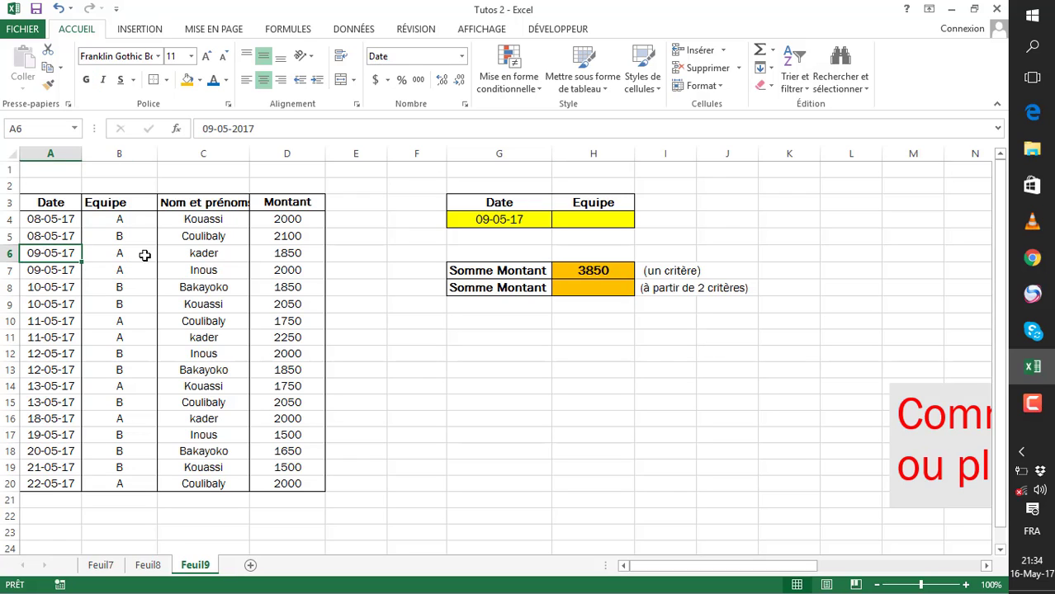
left_click(292, 262)
left_click_drag(292, 264, 293, 279)
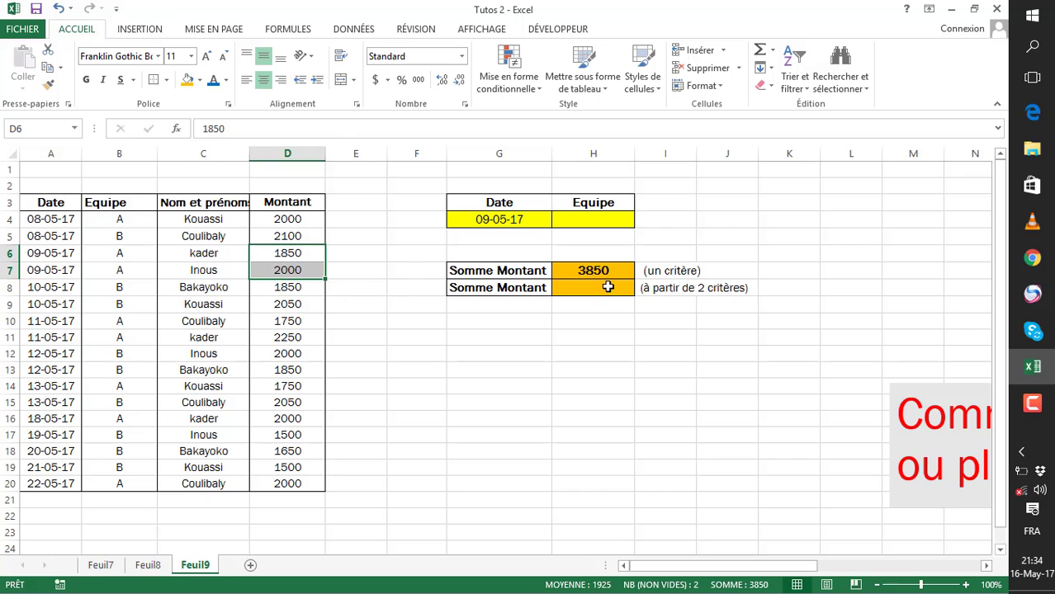
left_click(607, 273)
left_click(291, 254)
left_click_drag(293, 270, 293, 275)
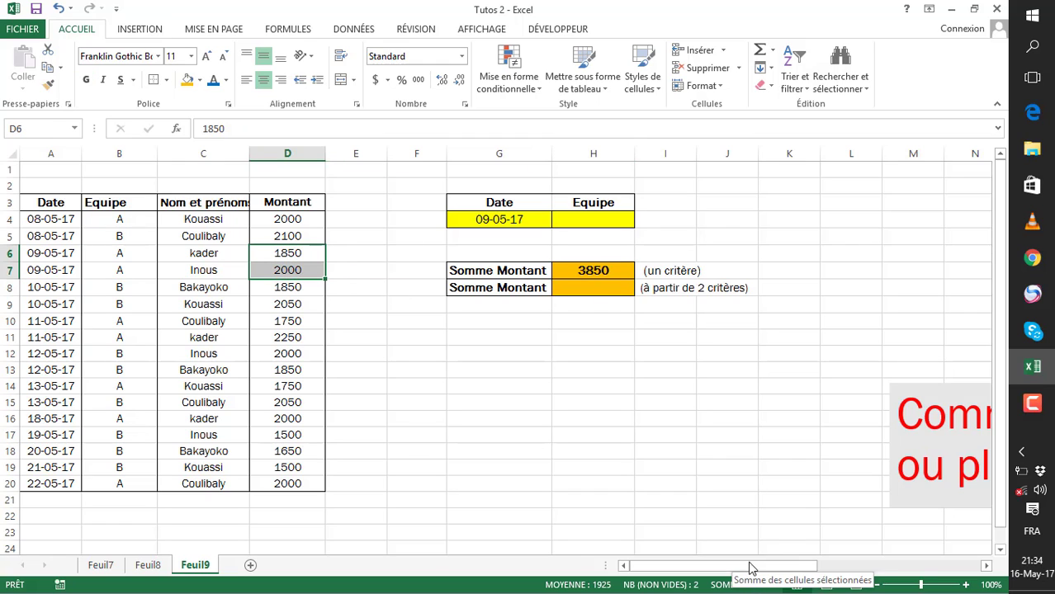
left_click(606, 272)
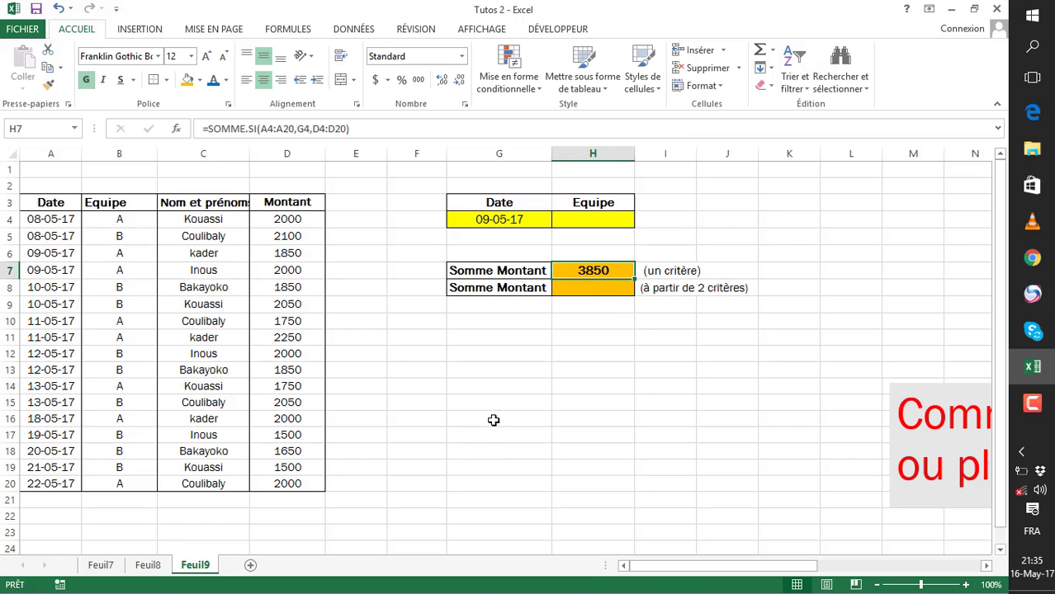
- Review the arguments of the SOMME.SI formula in H7
double_click(586, 265)
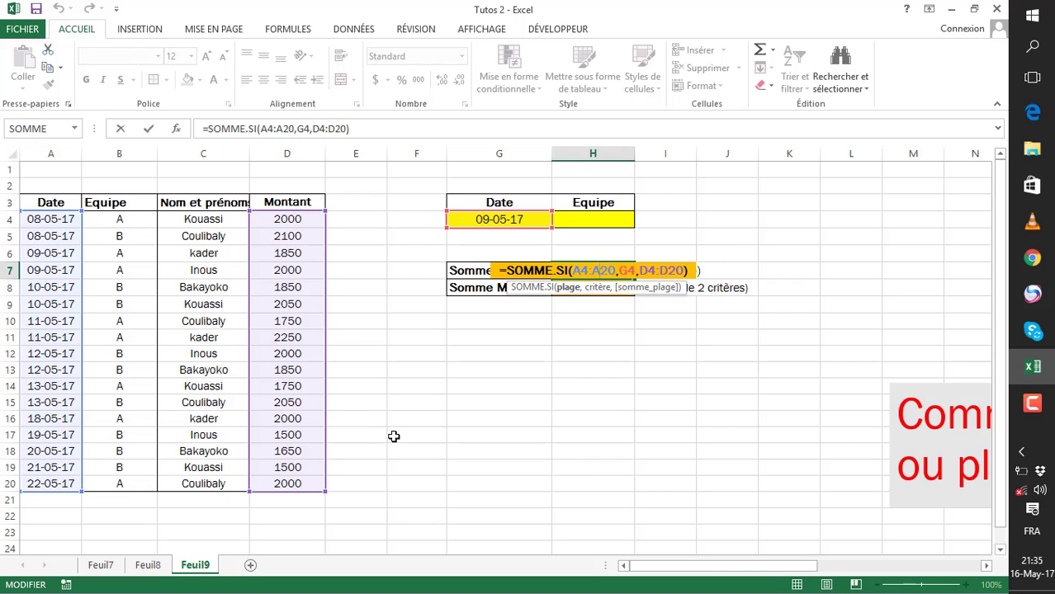
key("Return")
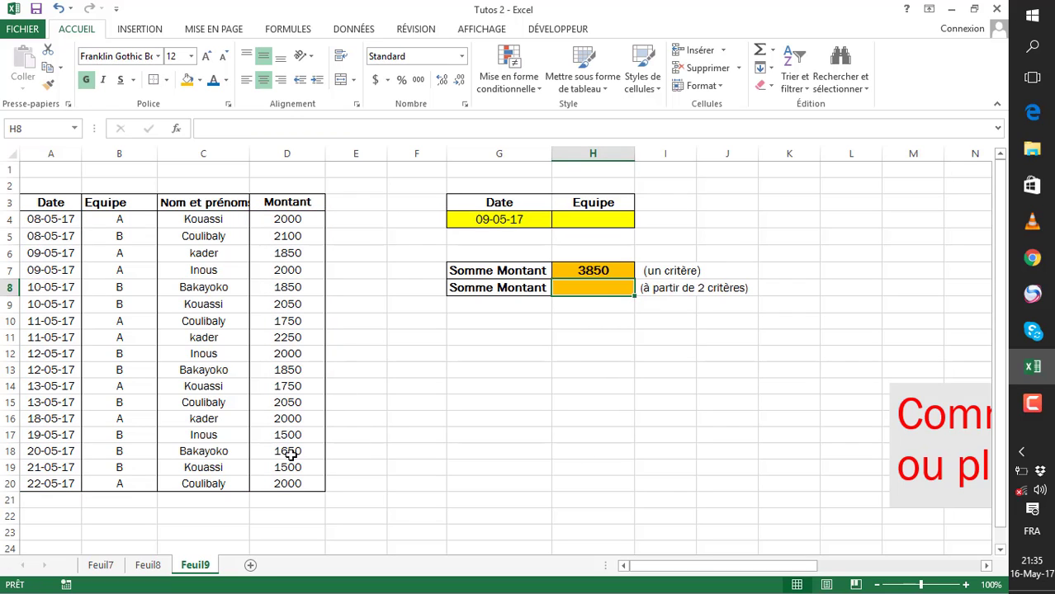
left_click(587, 331)
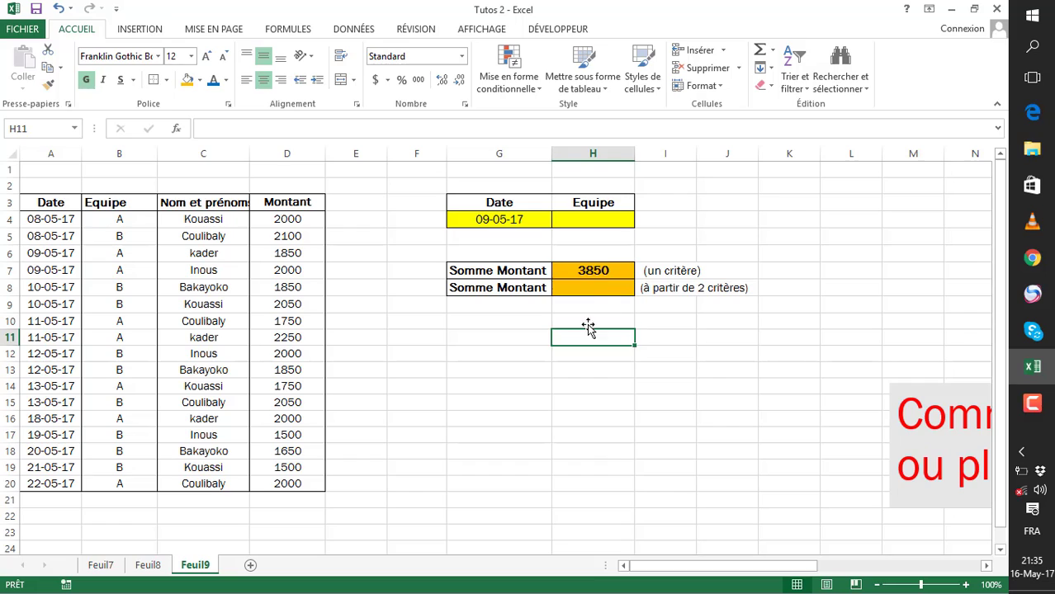
- Enter A as the Equipe criterion in H4
left_click(592, 289)
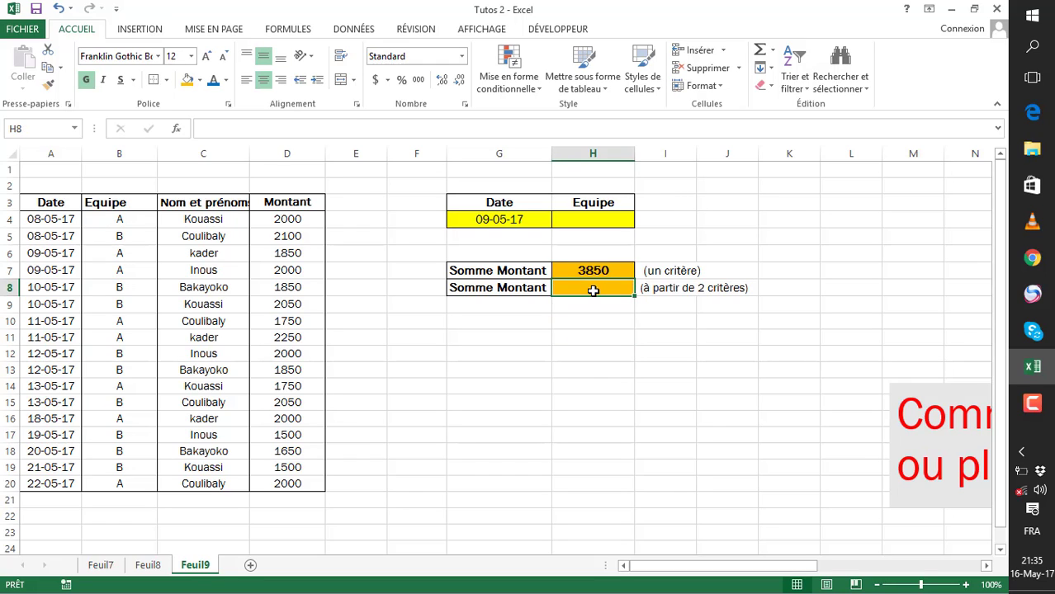
left_click(592, 222)
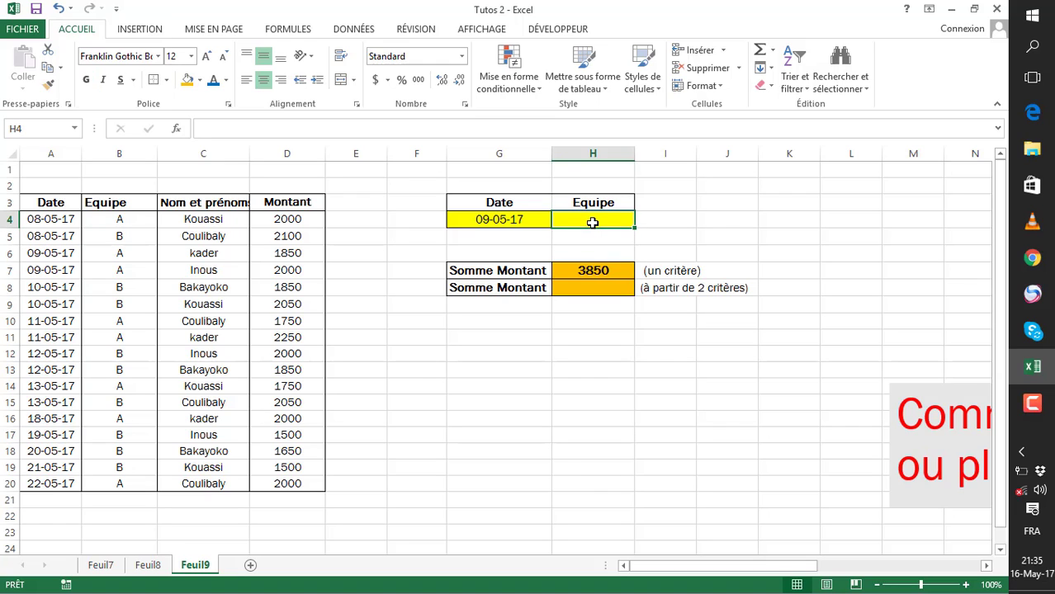
type("A")
key("Return")
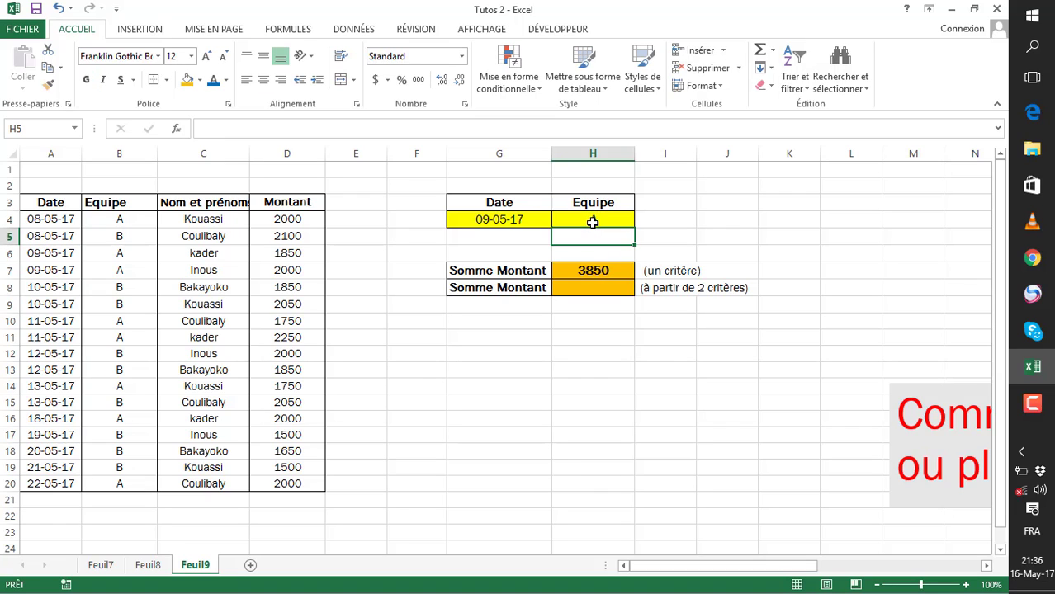
- Start a SOMME.SI.ENS formula in H8, the Somme Montant cell for two or more criteria
left_click(584, 290)
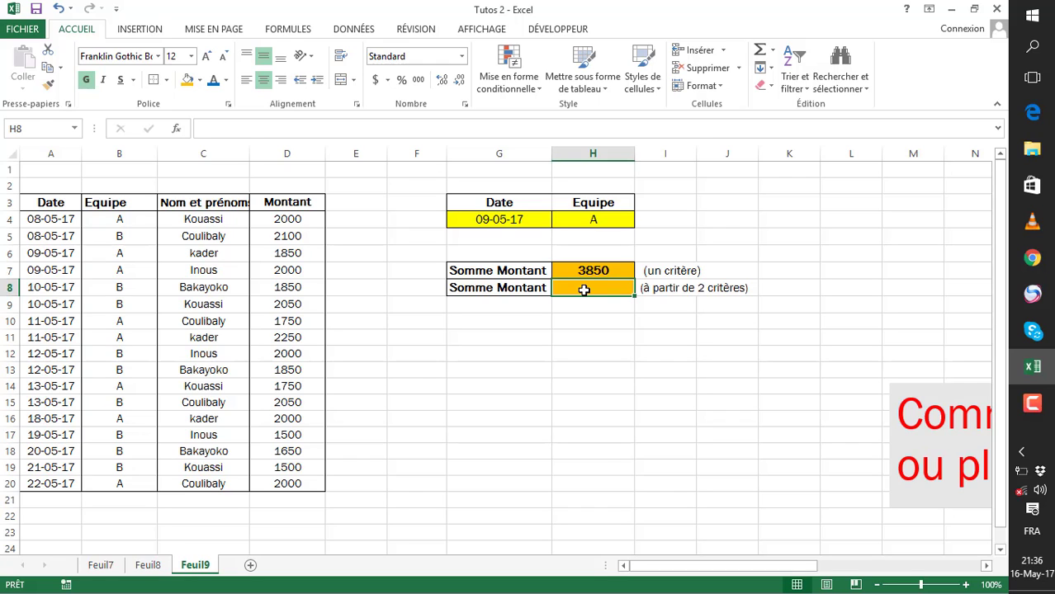
type("=some")
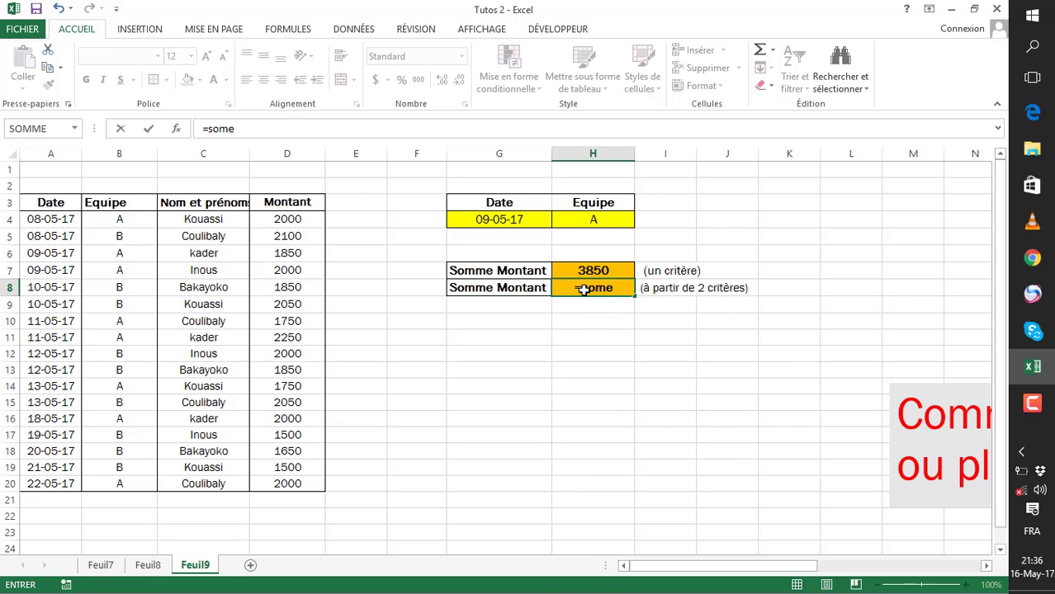
key("BackSpace")
type("mes")
key("BackSpace")
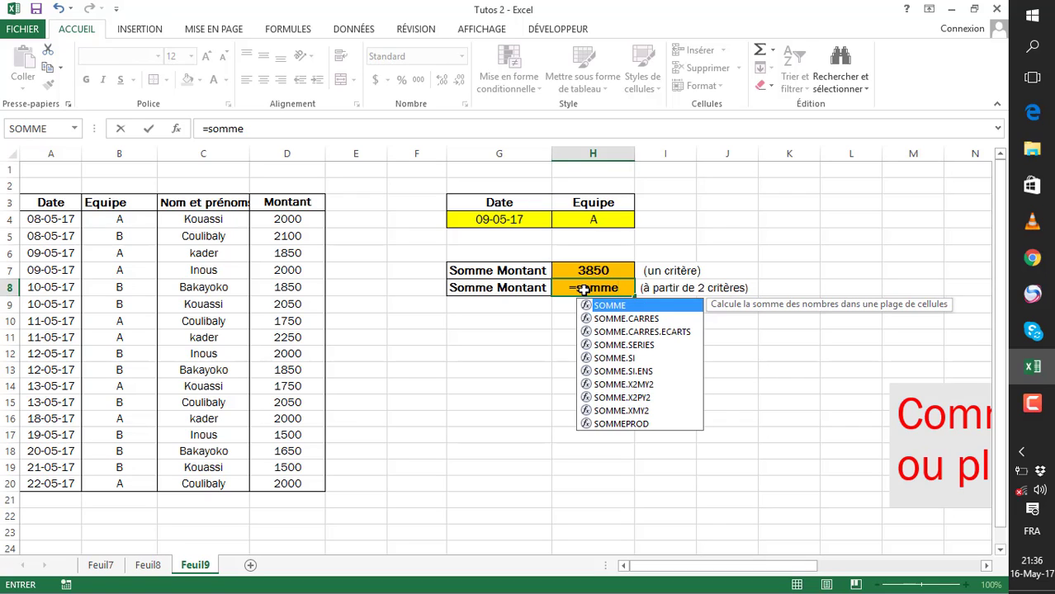
left_click(623, 373)
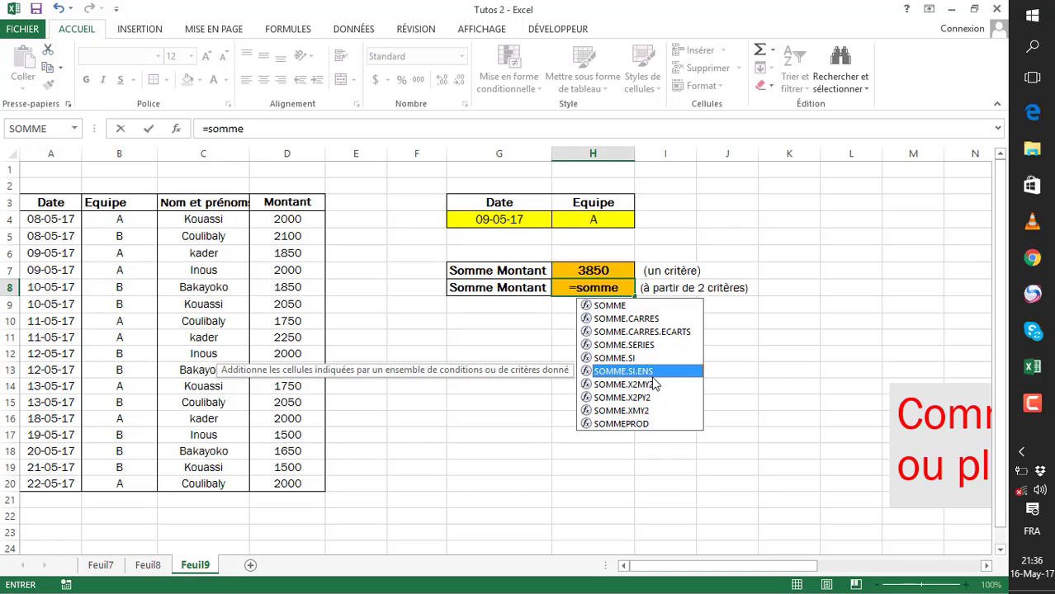
double_click(651, 376)
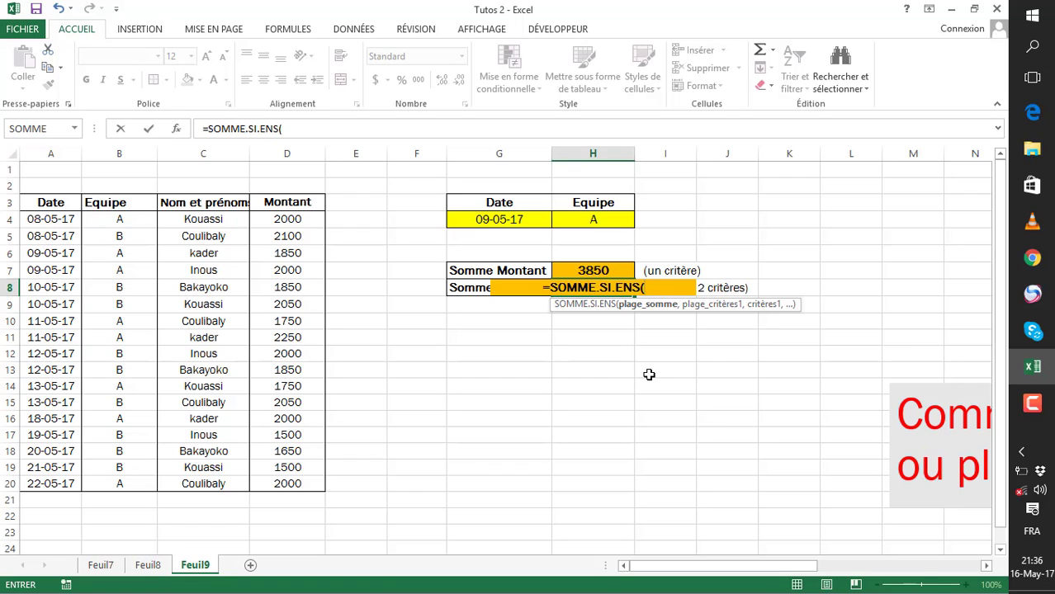
- Try sum range D4:D20, criteria range A4:A20 with criterion H4, and second criteria range B4:B20 in the H8 formula
left_click_drag(275, 220, 284, 495)
type(";")
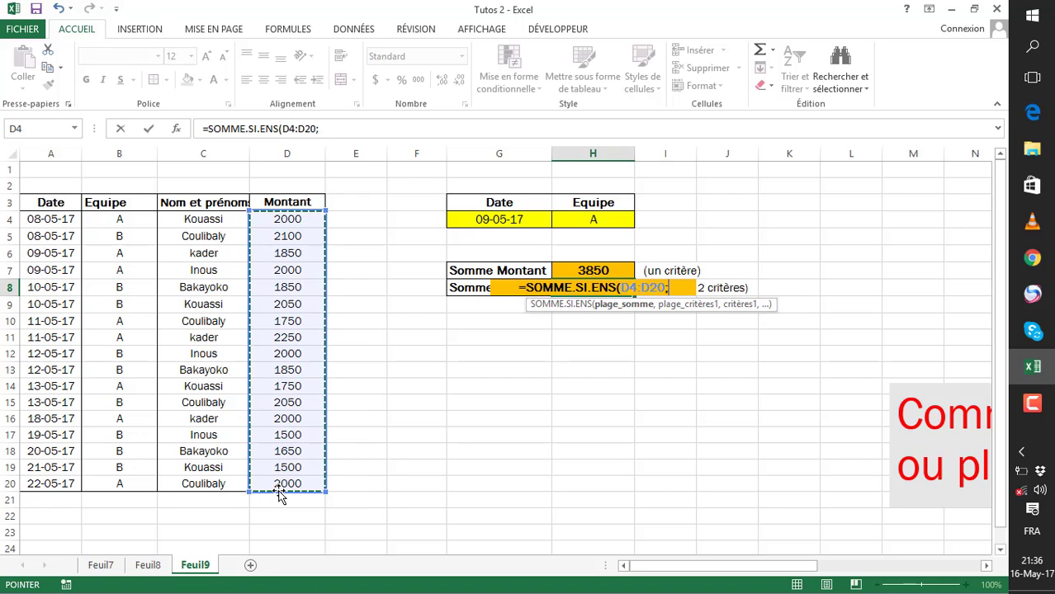
key("BackSpace")
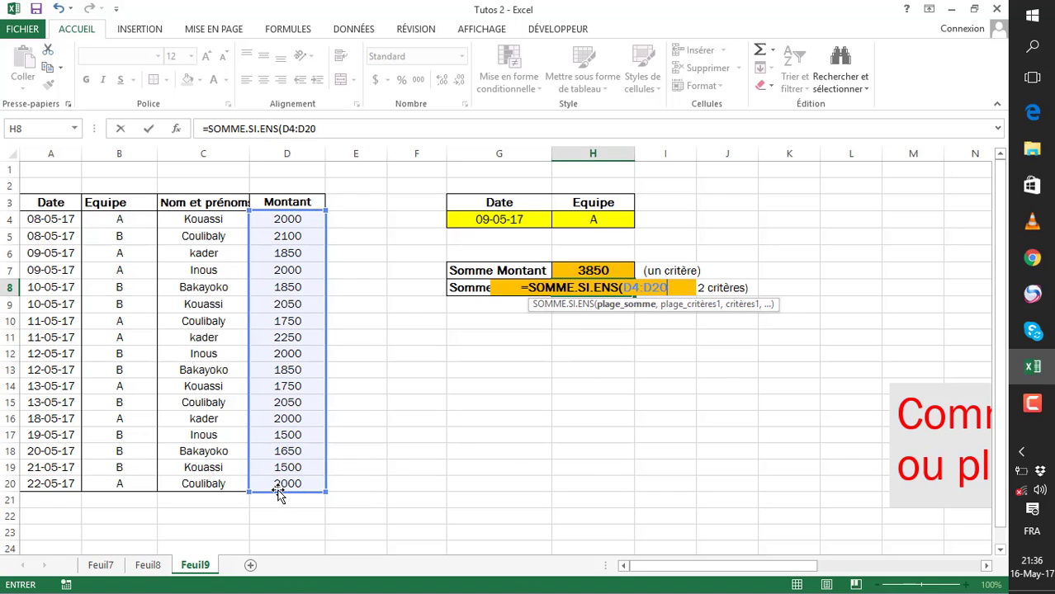
type(",")
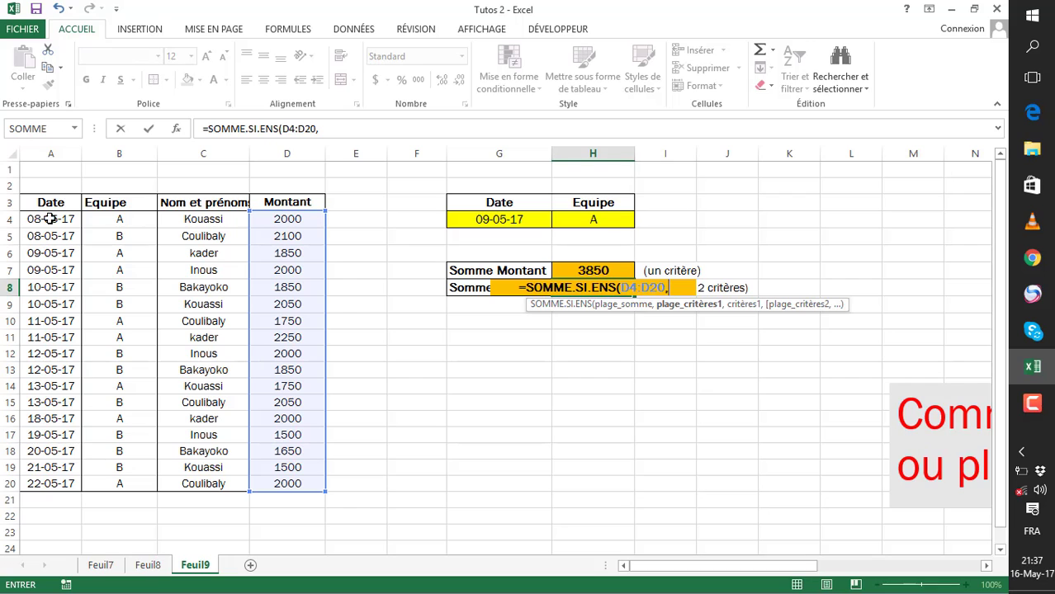
left_click_drag(51, 220, 51, 485)
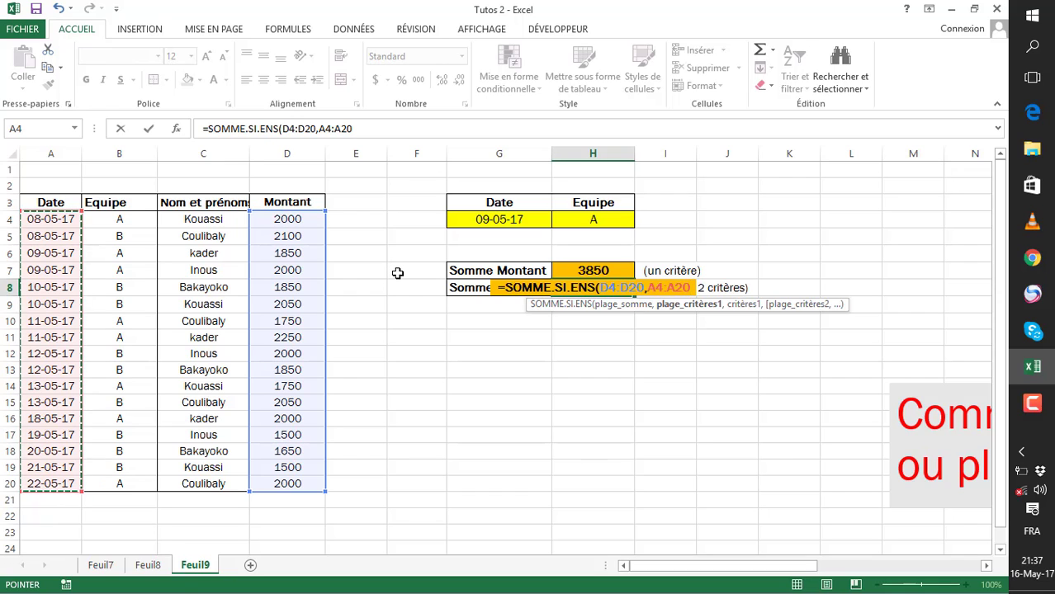
type(",")
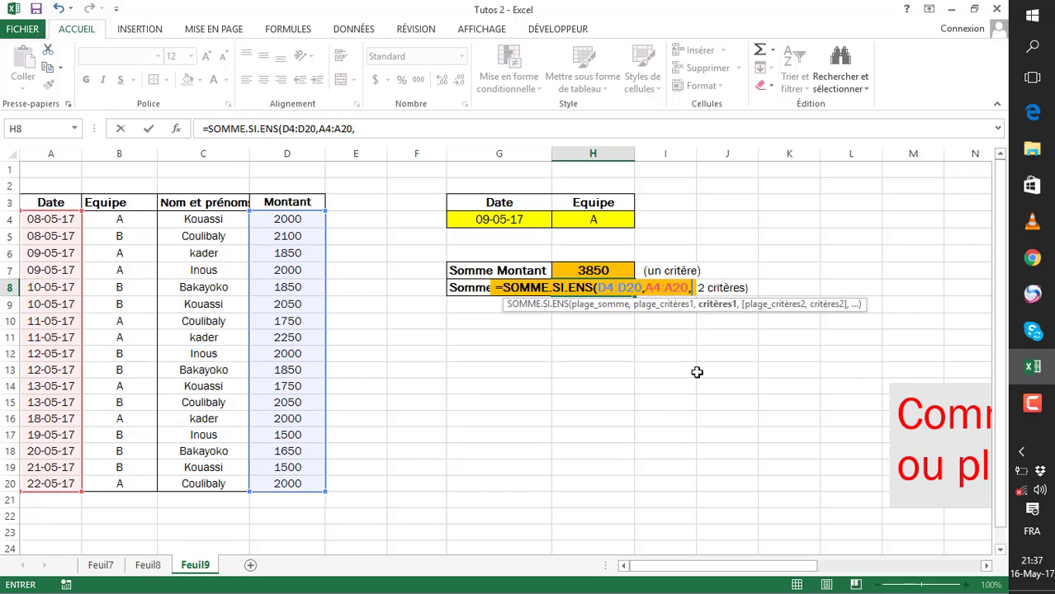
left_click(573, 219)
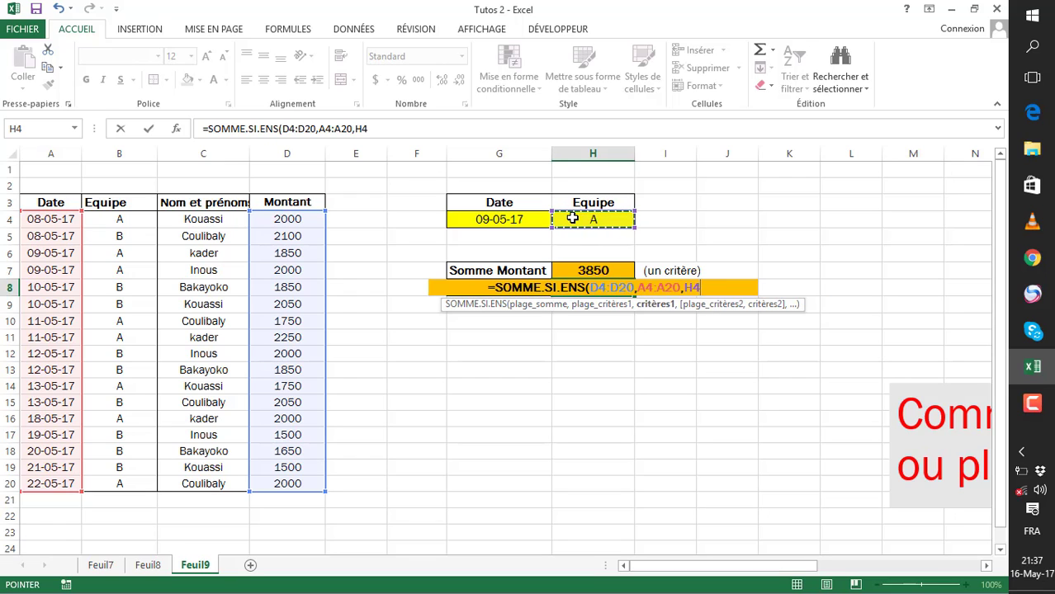
type(",")
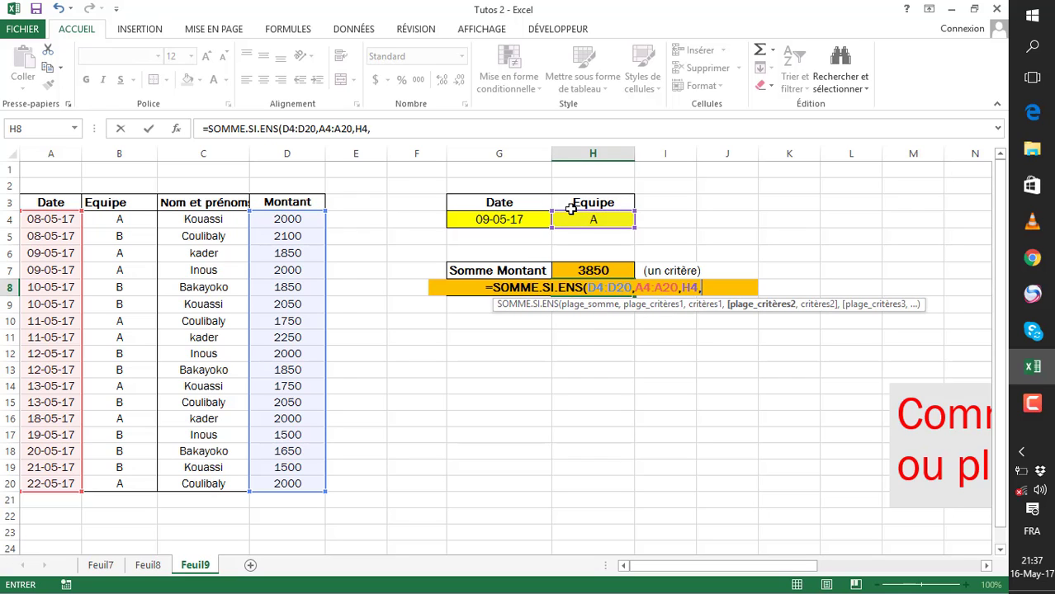
left_click(128, 220)
left_click_drag(112, 356, 116, 500)
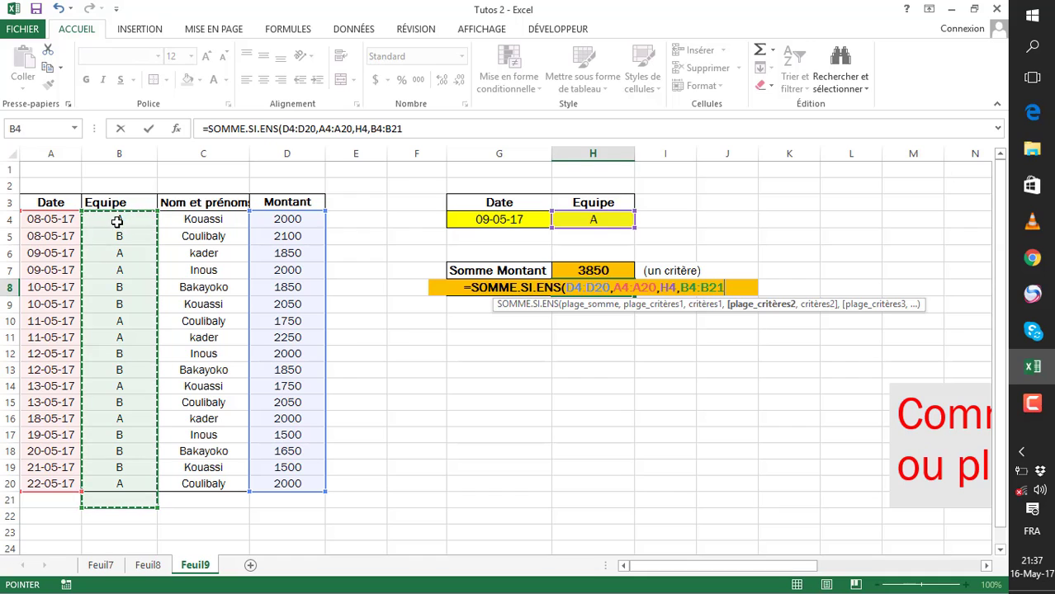
left_click_drag(131, 220, 126, 487)
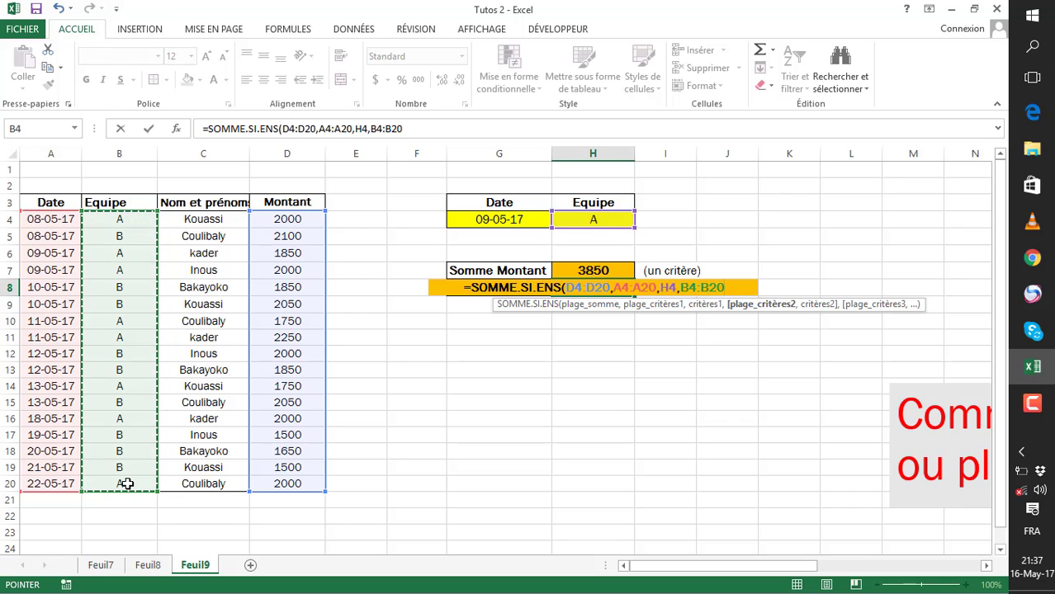
- Clear all arguments from the H8 formula, keeping only =SOMME.SI.ENS(
left_click(588, 285)
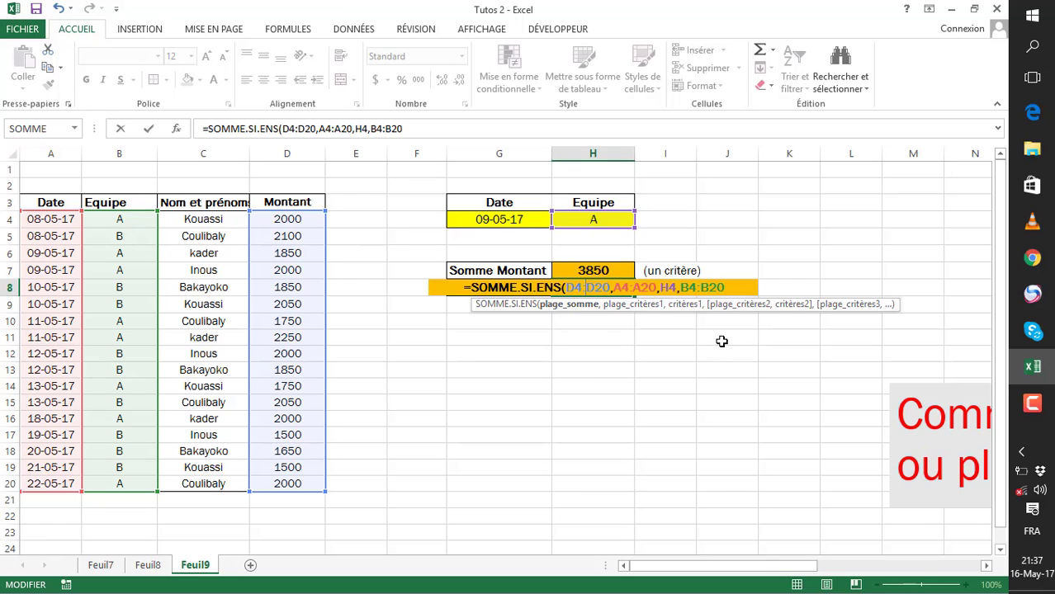
left_click(756, 284)
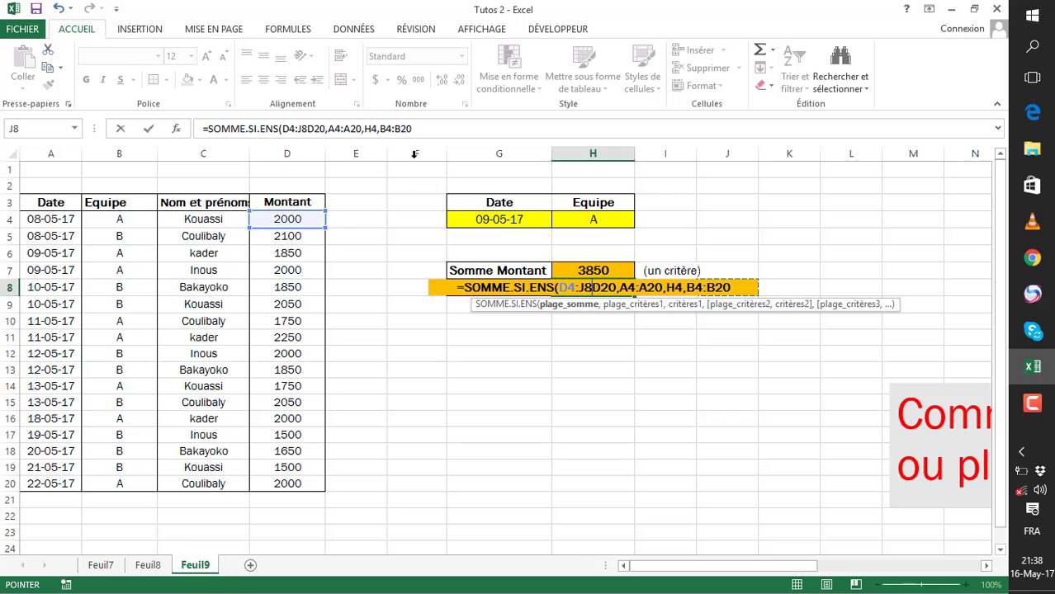
left_click(412, 128)
key("BackSpace")
key("BackSpace")
key("BackSpace")
key("BackSpace")
key("BackSpace")
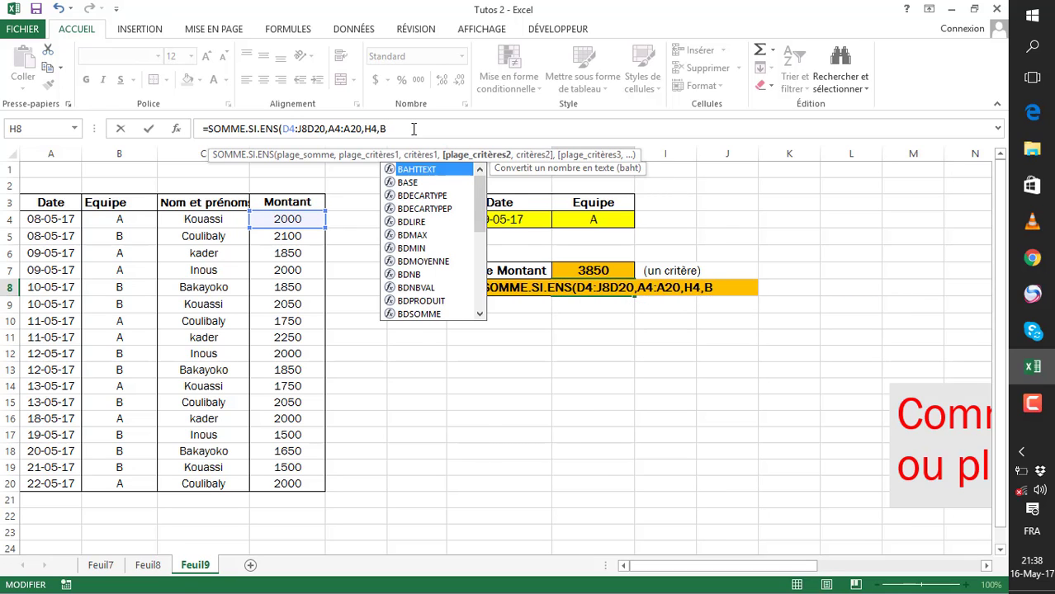
type("4")
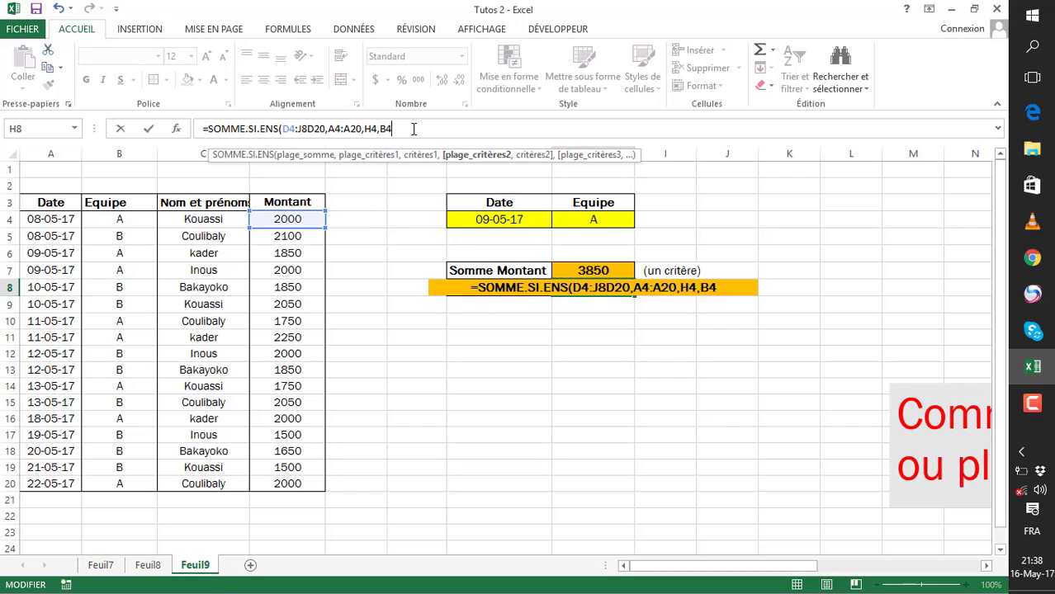
key("BackSpace")
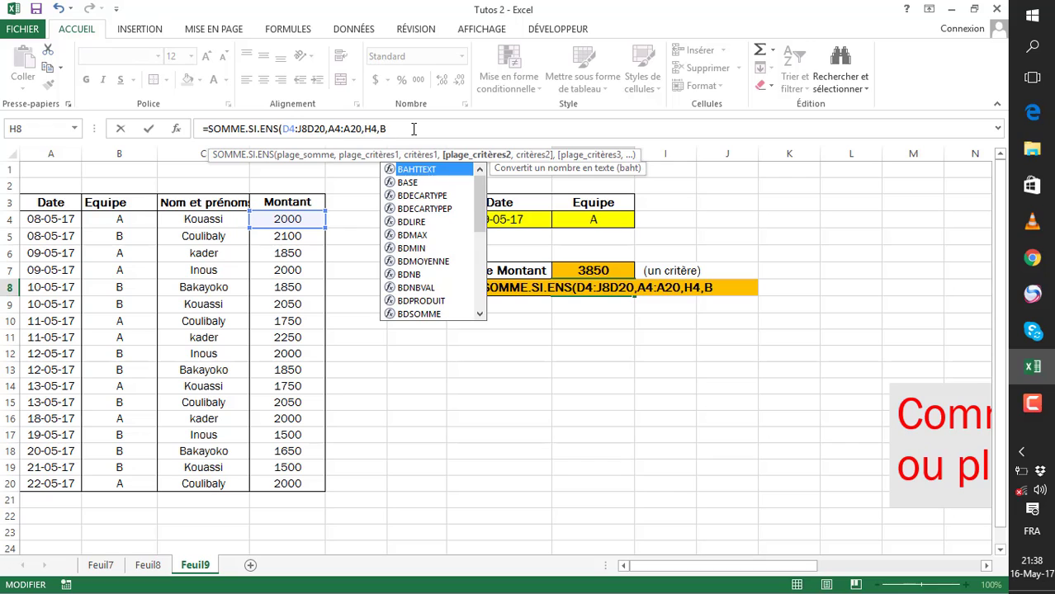
key("BackSpace")
key("BackSpace")
key("BackSpace")
key("BackSpace")
key("BackSpace")
key("BackSpace")
key("BackSpace")
key("BackSpace")
key("BackSpace")
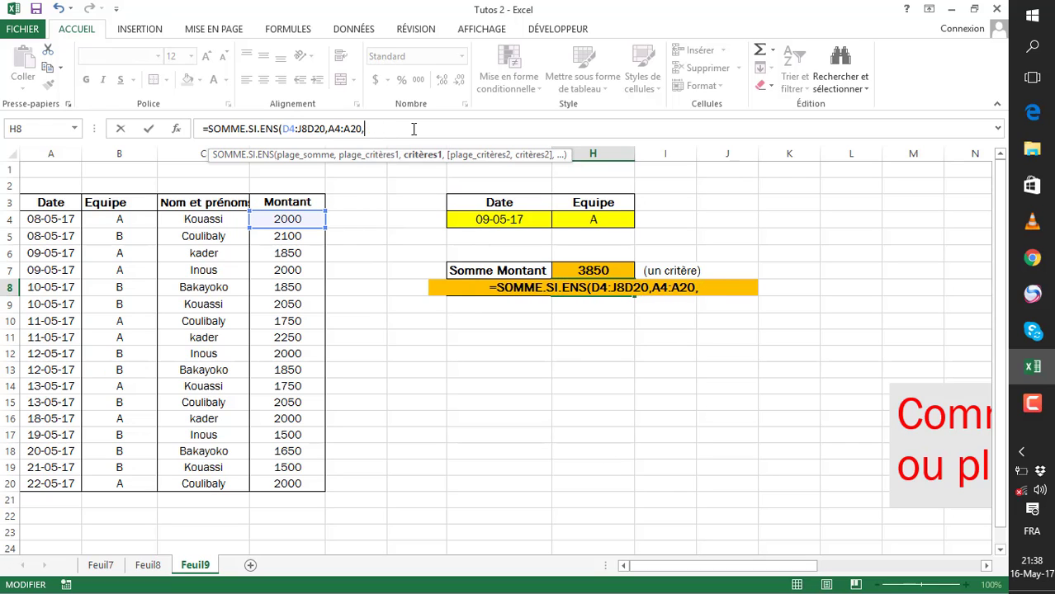
key("BackSpace")
key("BackSpace")
key("BackSpace")
key("BackSpace")
key("BackSpace")
key("BackSpace")
key("BackSpace")
key("BackSpace")
key("BackSpace")
key("BackSpace")
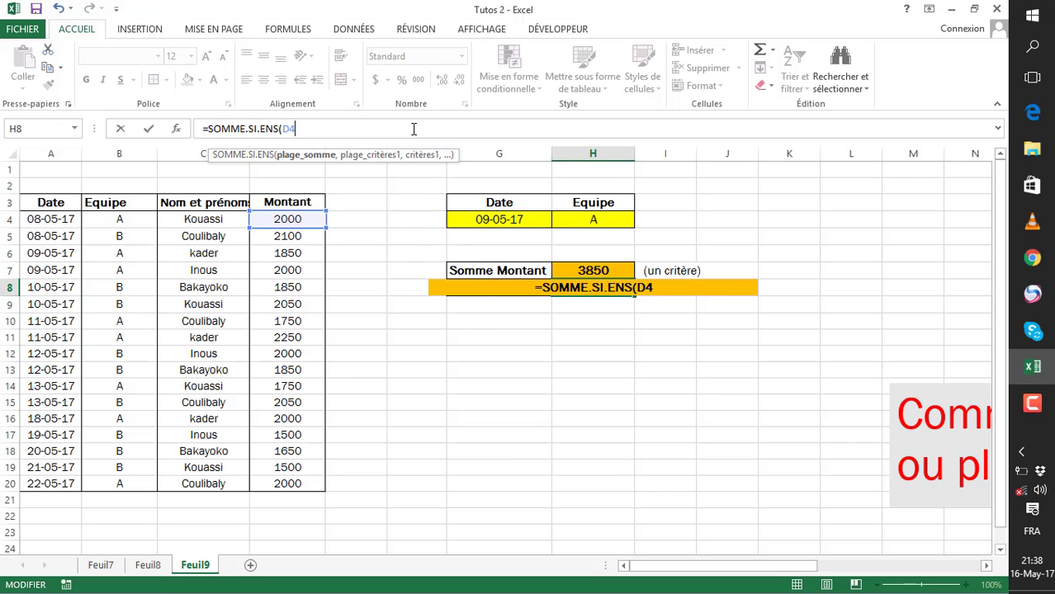
key("BackSpace")
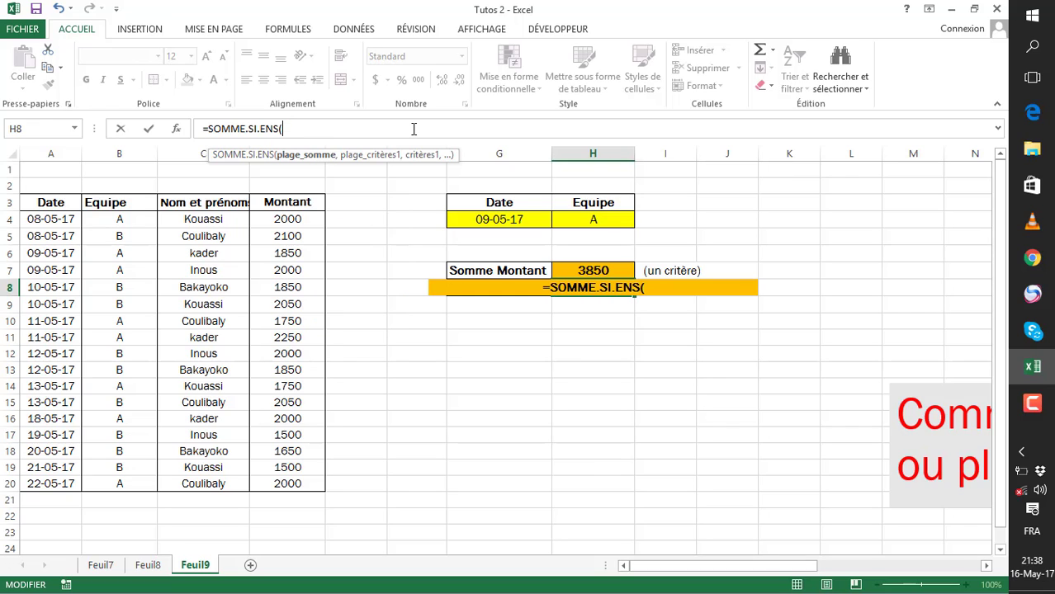
- Set D4:D20 as the sum range in the H8 formula and add criteria range A4:A20 with criterion G4
mouse_move(306, 221)
left_mouse_down()
mouse_move(306, 290)
mouse_move(302, 219)
left_mouse_up()
left_click_drag(302, 306, 301, 483)
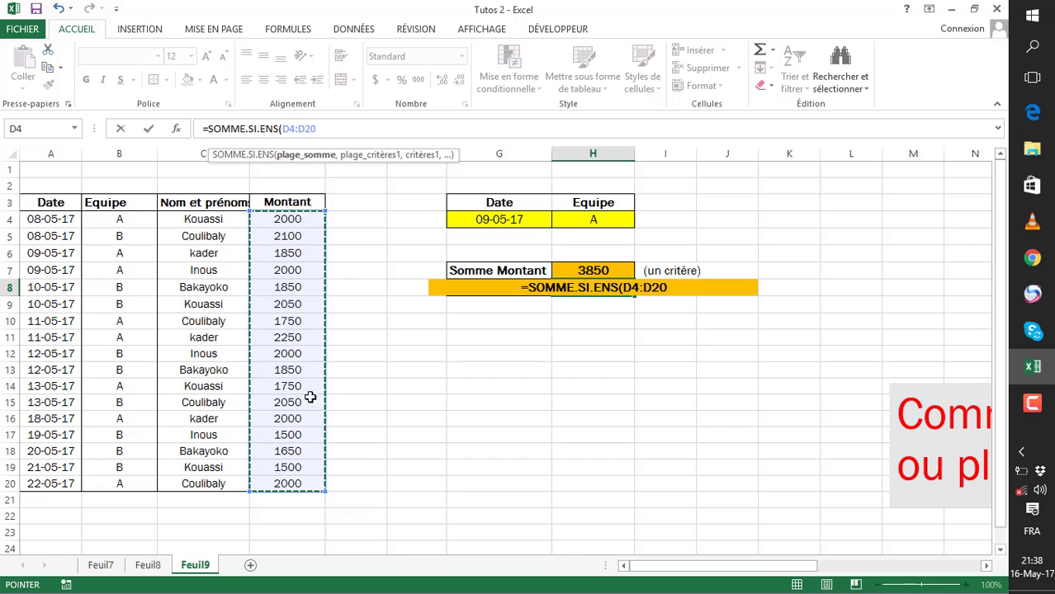
type(",")
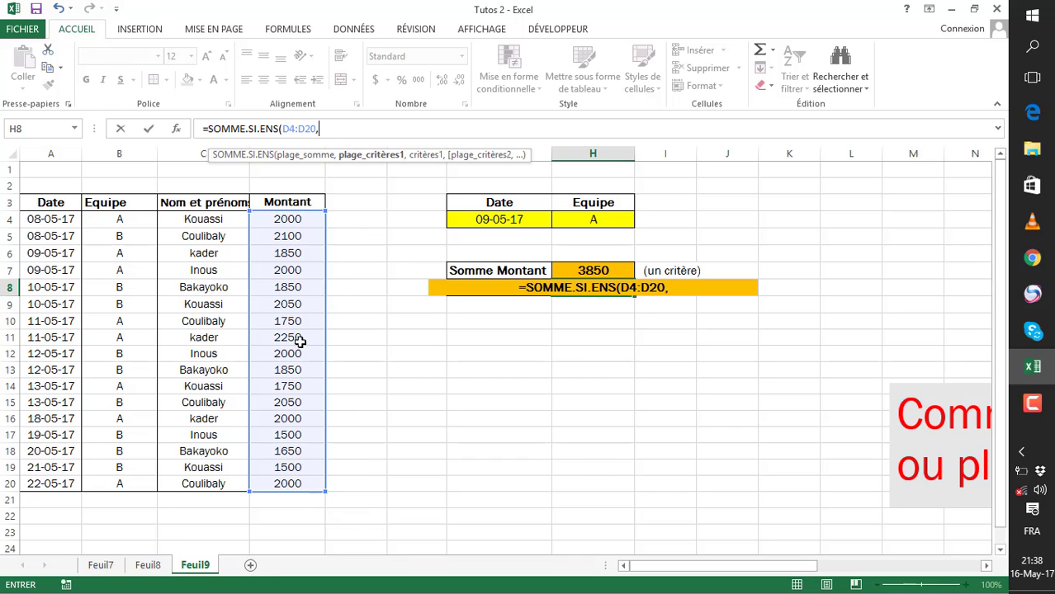
left_click_drag(36, 218, 59, 483)
type(",")
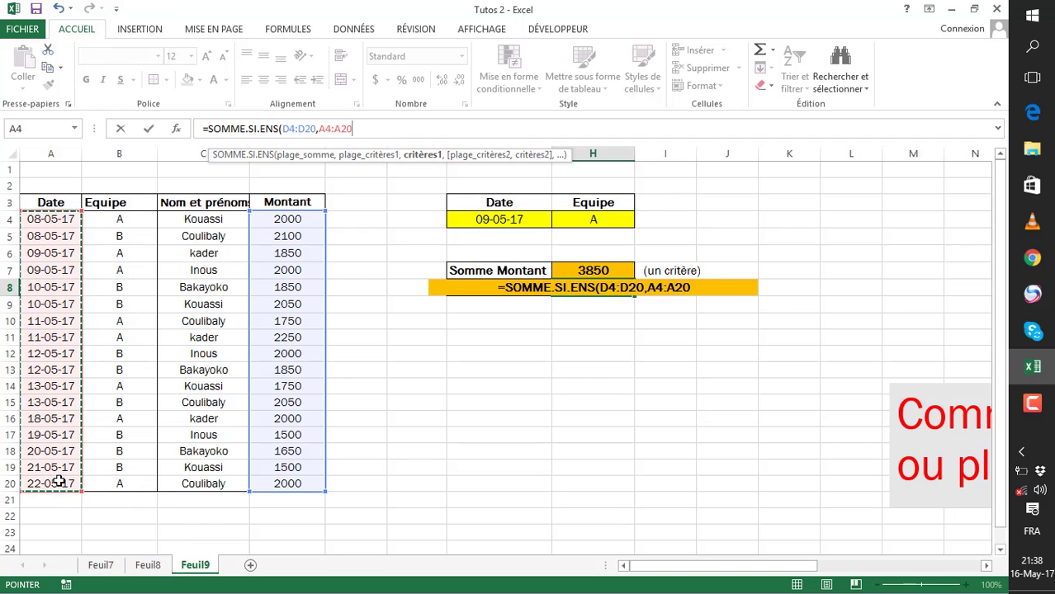
left_click(501, 221)
type(",")
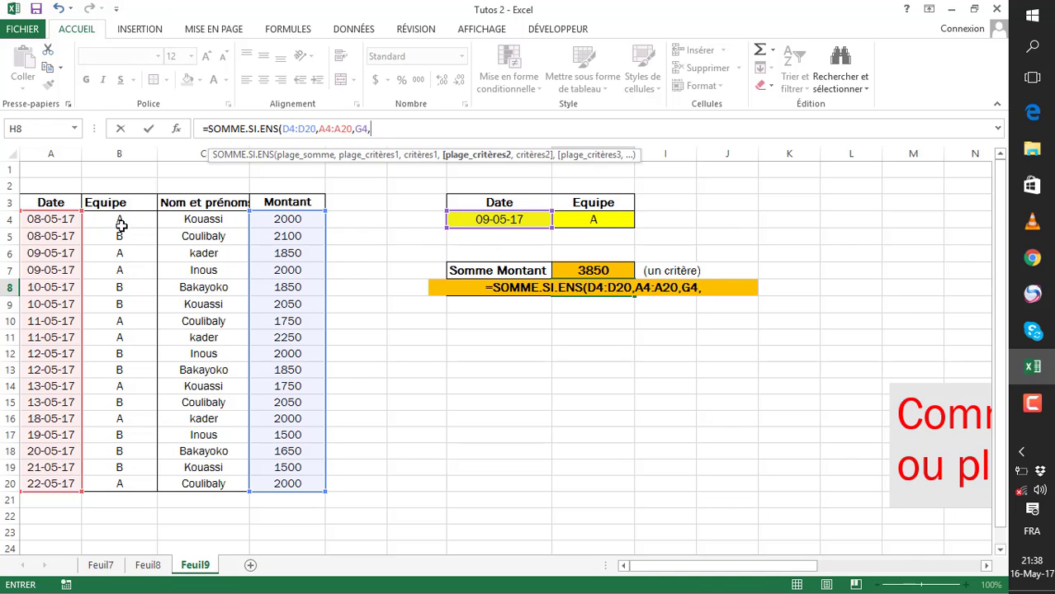
- Add criteria range B4:B20 with criterion H4 to the H8 SOMME.SI.ENS formula and complete it
left_click_drag(120, 220, 121, 485)
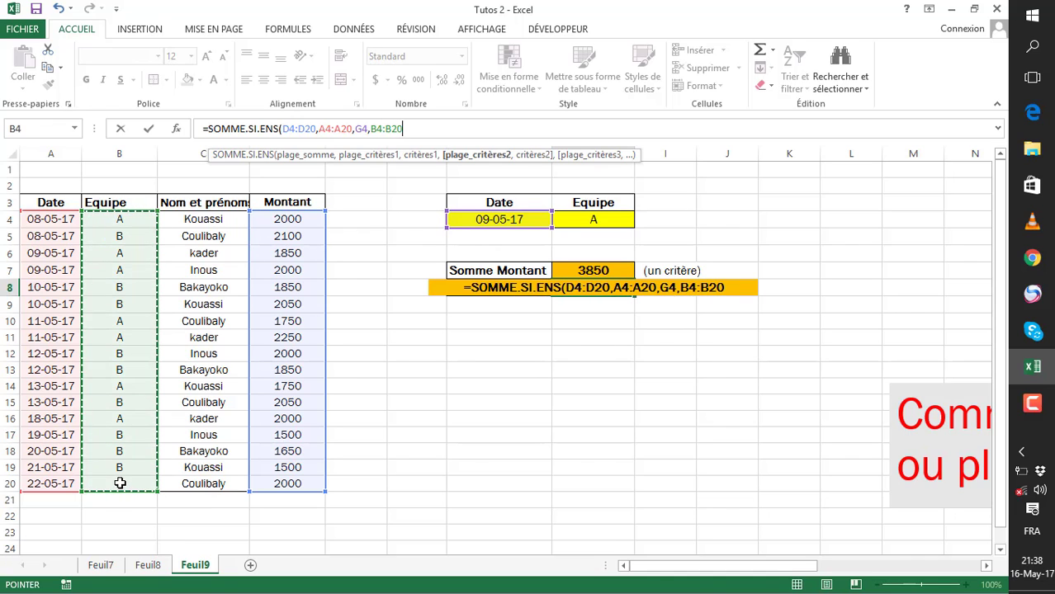
type(",")
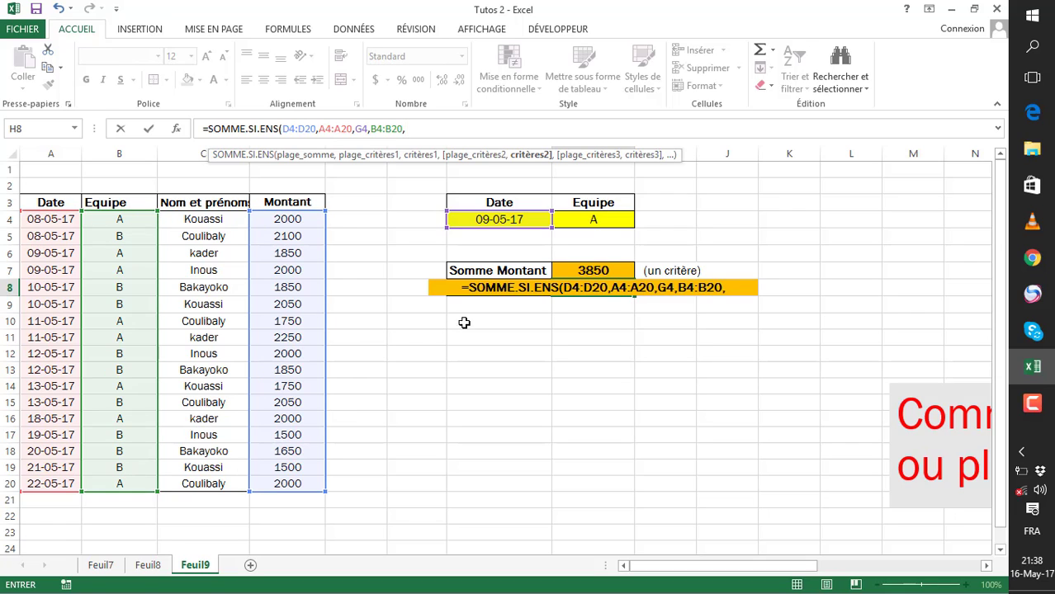
left_click(569, 219)
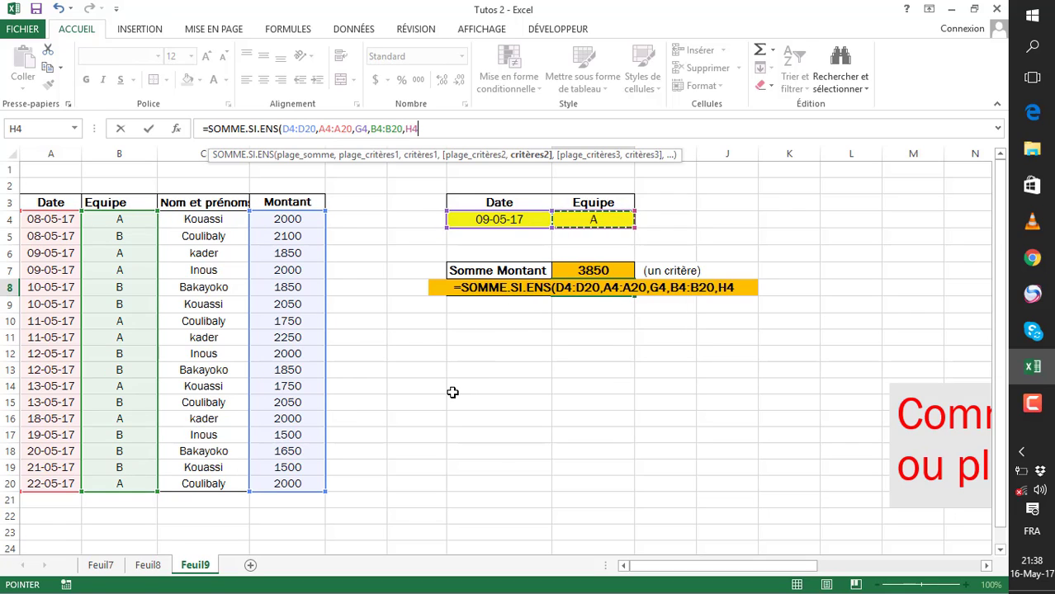
type(")")
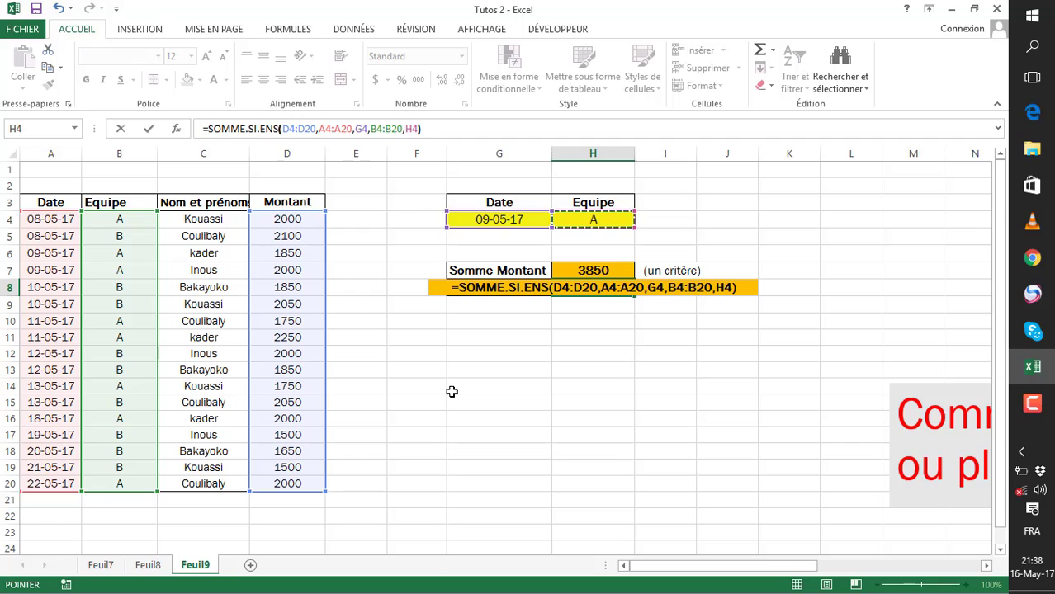
key("Return")
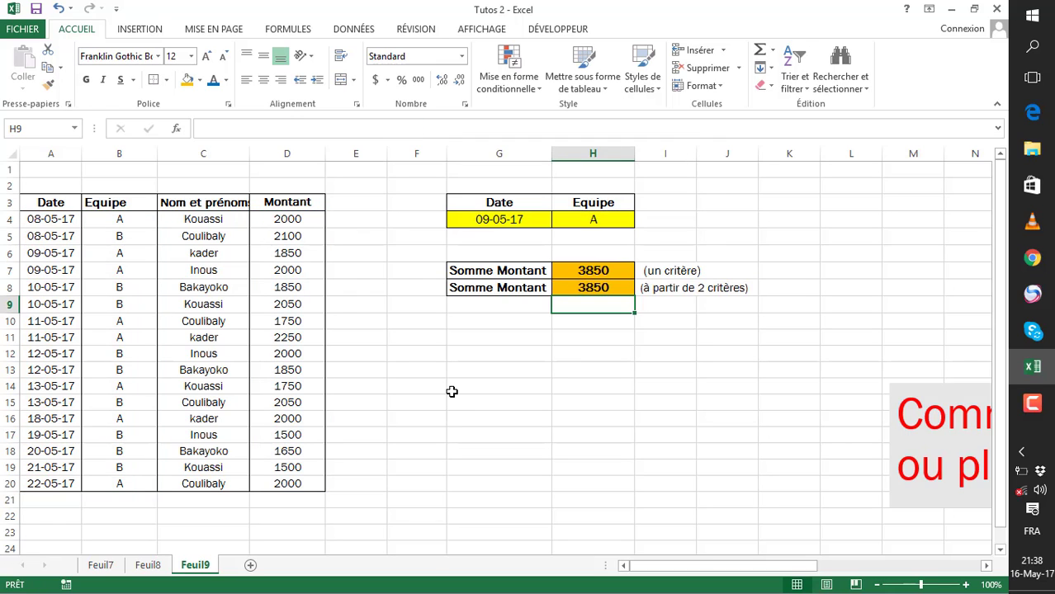
- Check the H8 sum against the 09-05-17 rows for Equipe A and their Montant values in D6:D7
left_click(607, 287)
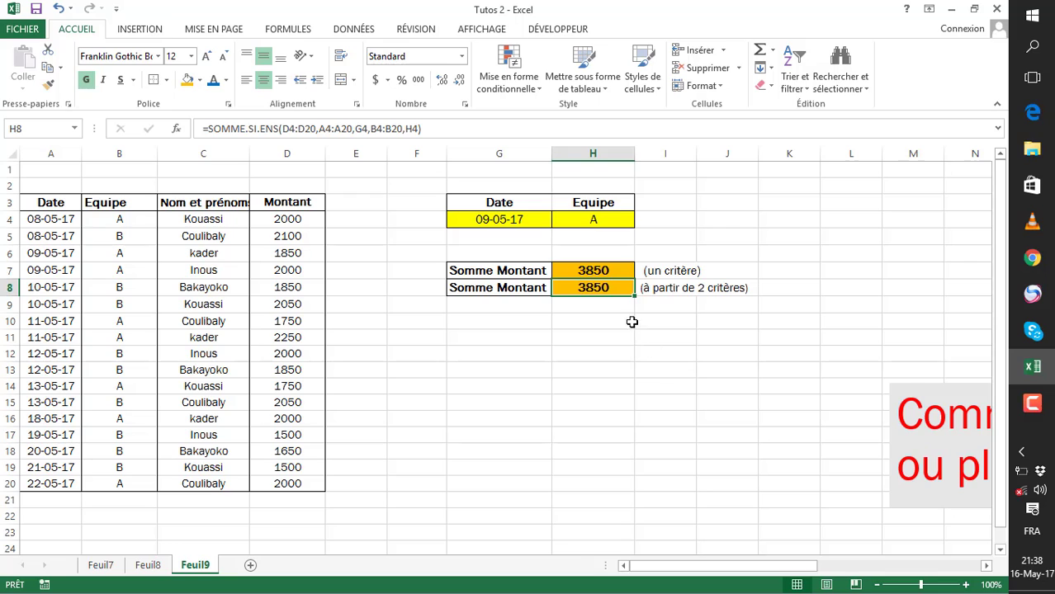
left_click(534, 220)
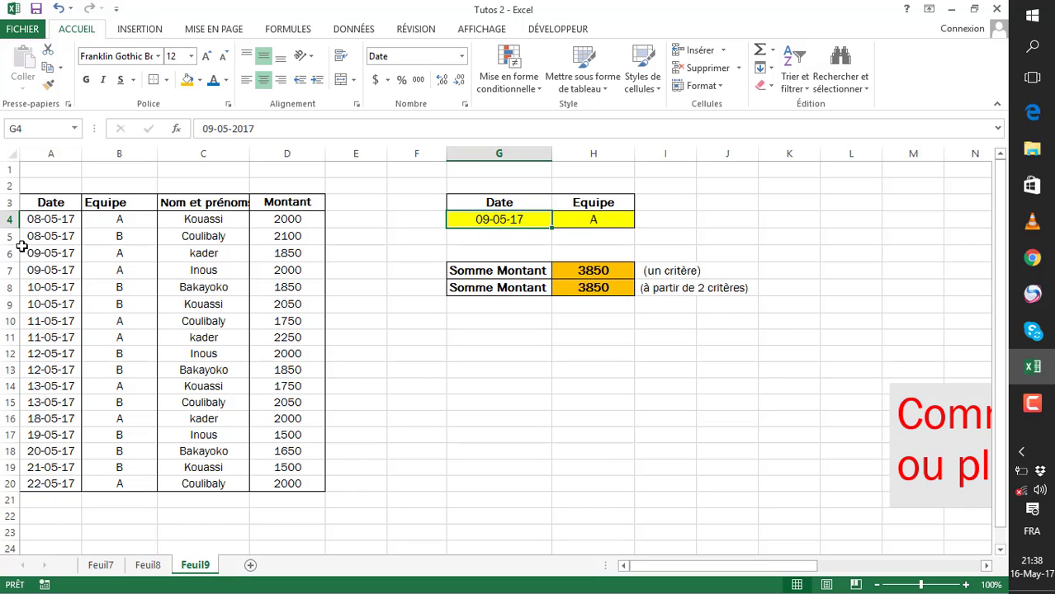
left_click(48, 252)
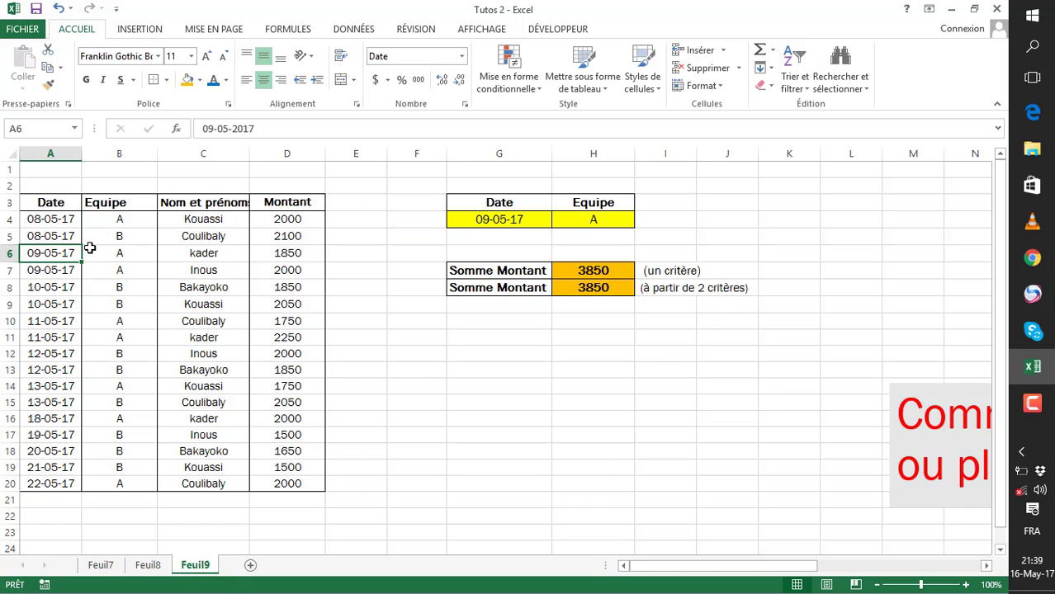
left_click(50, 270)
left_click(139, 259)
left_click(139, 272)
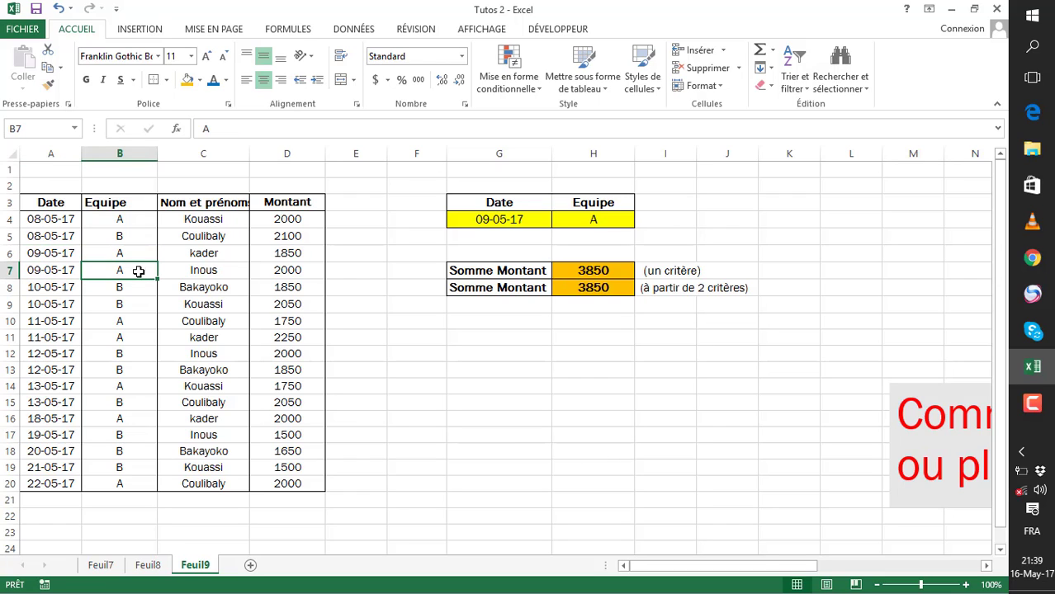
left_click(139, 258)
left_click(139, 272)
left_click_drag(278, 256, 276, 269)
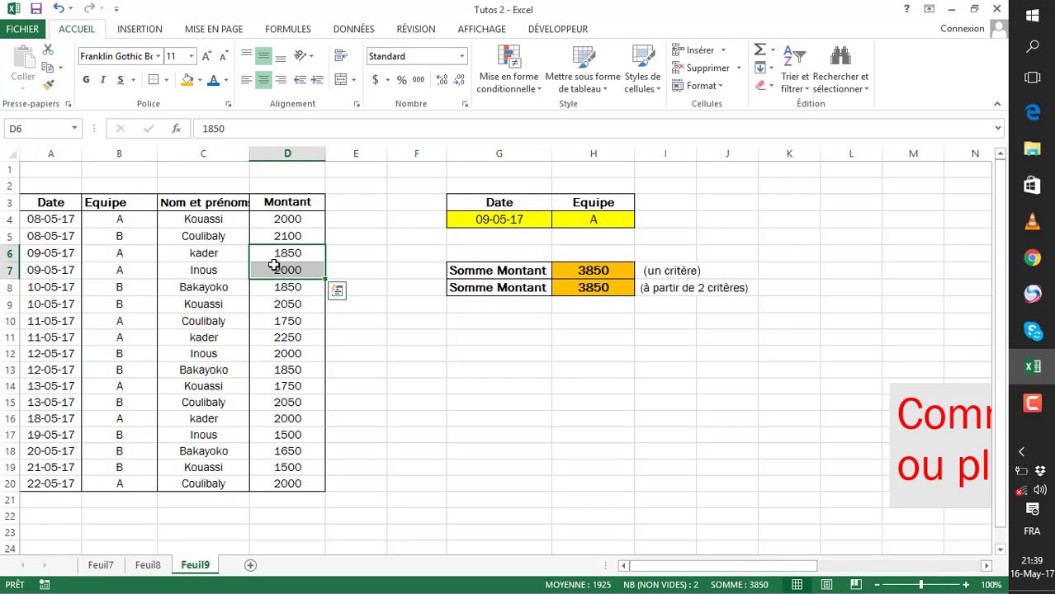
left_click(522, 405)
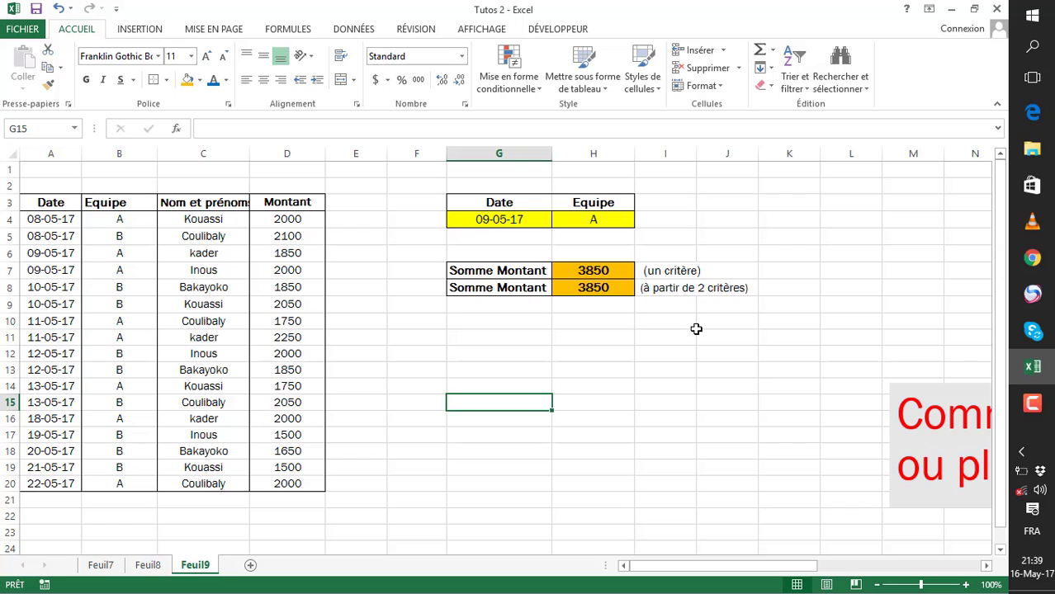
- Review the one-criterion formula in H7, the two-criteria formula in H8 and the source data table
left_click(611, 384)
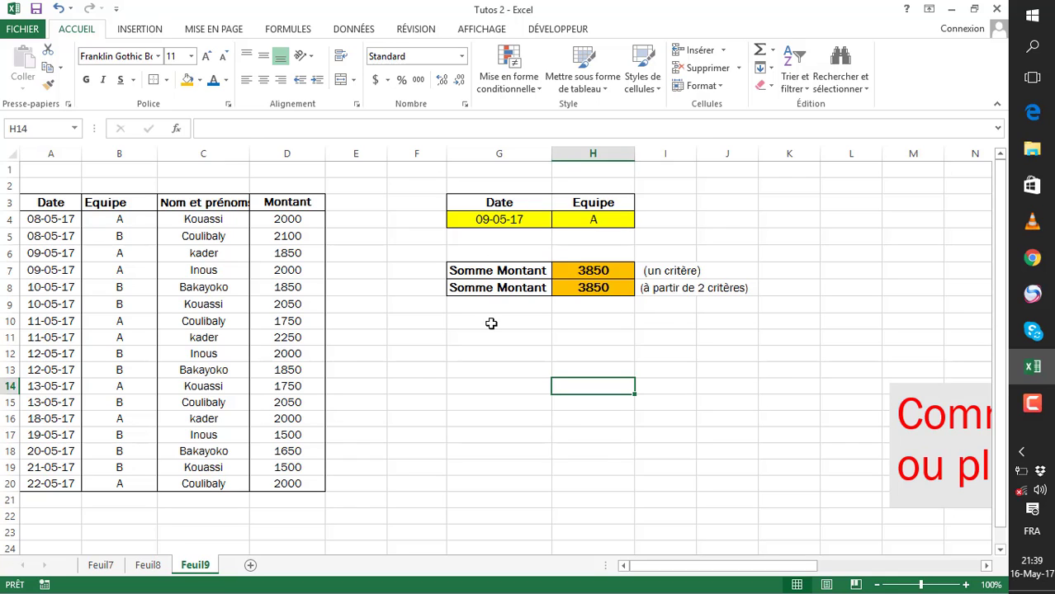
left_click(615, 269)
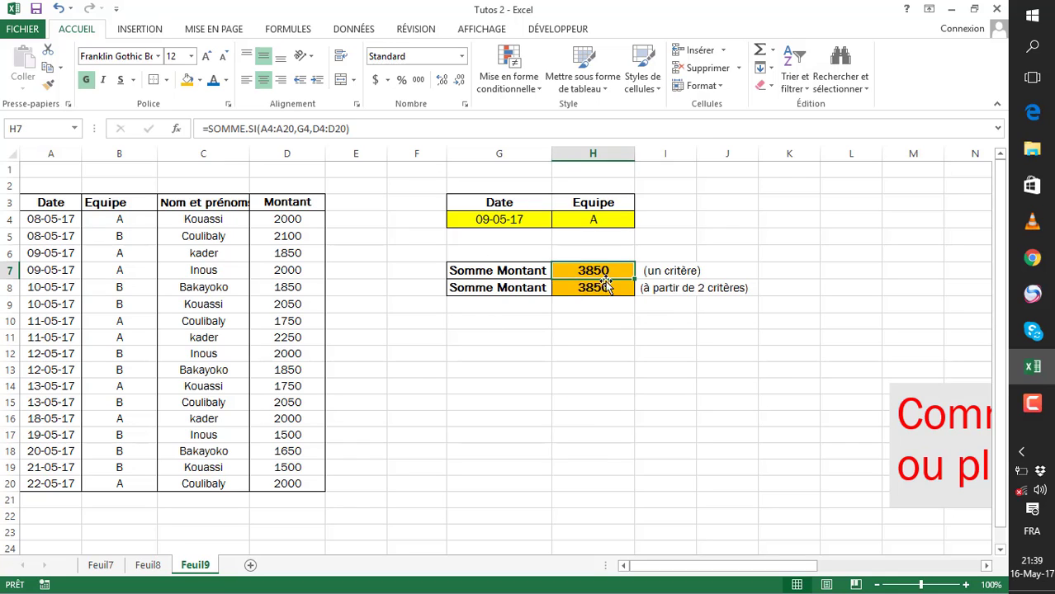
left_click(611, 289)
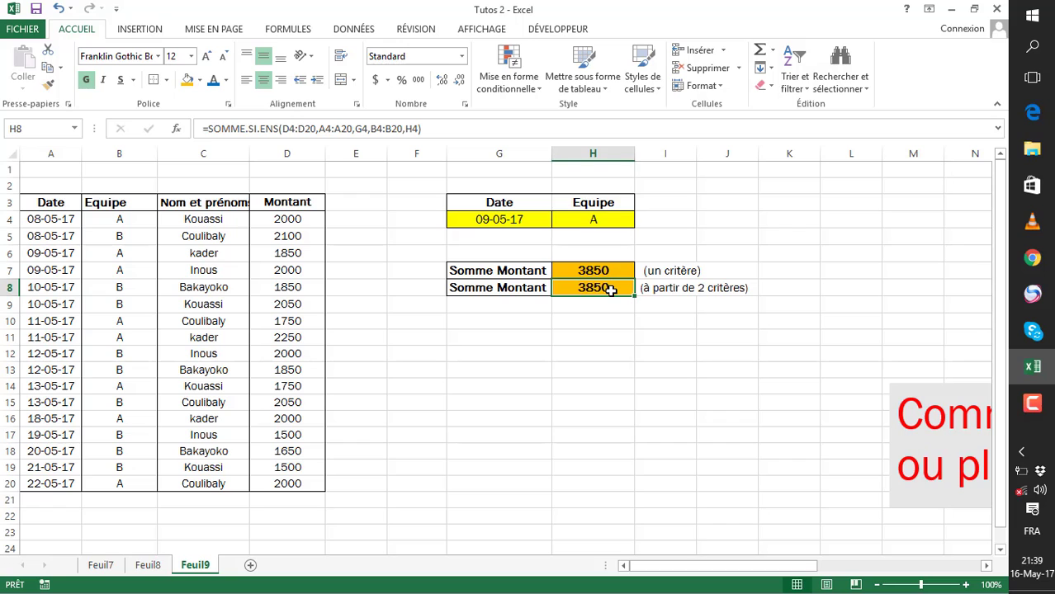
left_click_drag(31, 206, 312, 499)
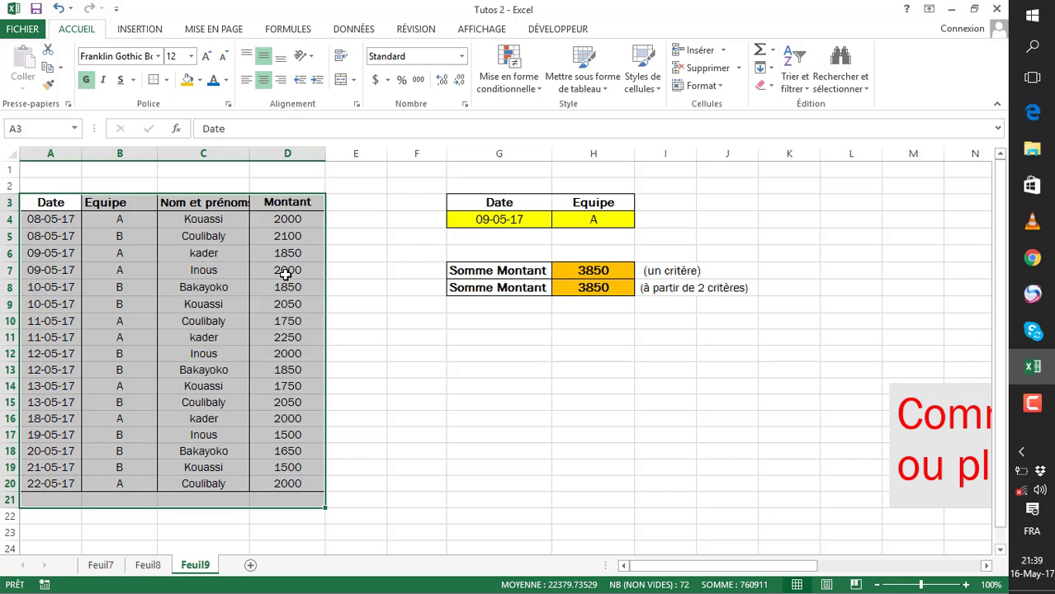
left_click(529, 350)
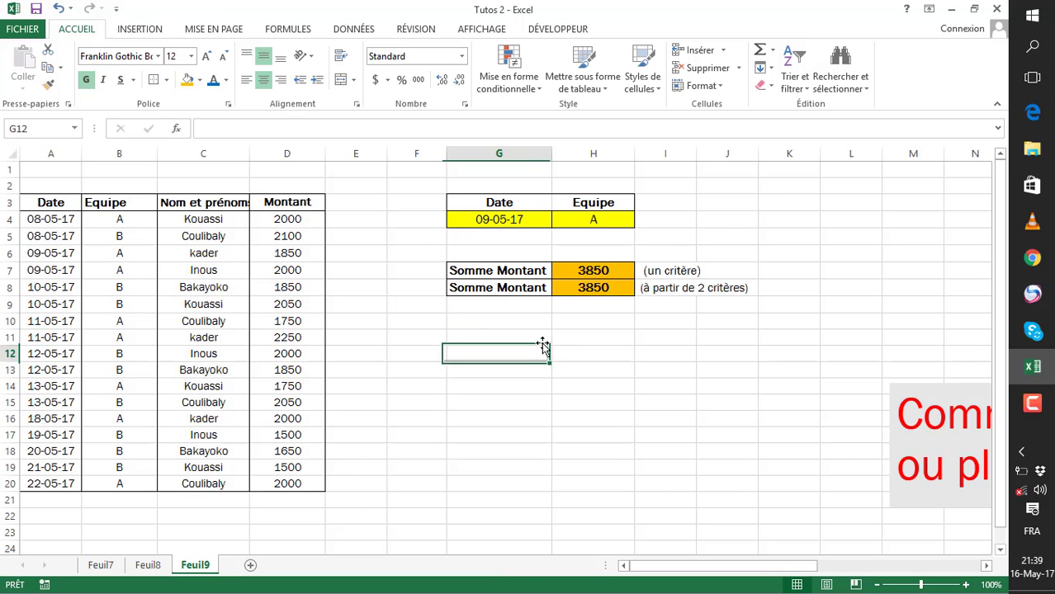